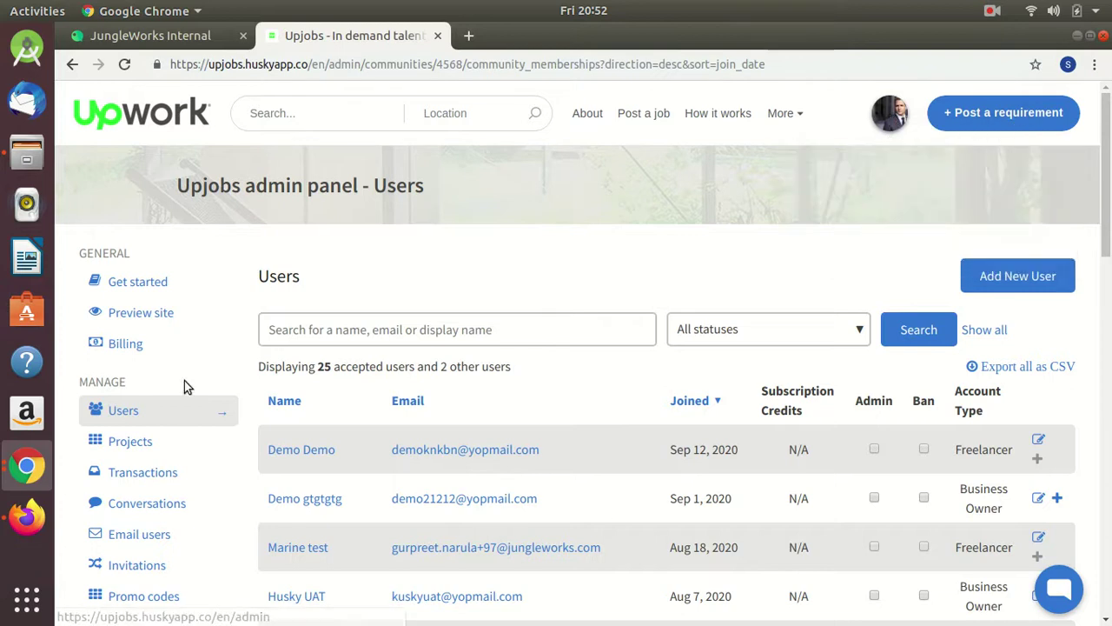
# - Go to the admin panel's subscription configuration and start adding a new subscription plan
pyautogui.scroll(-2, 87, 322)
pyautogui.scroll(-4, 156, 289)
pyautogui.scroll(-2, 156, 289)
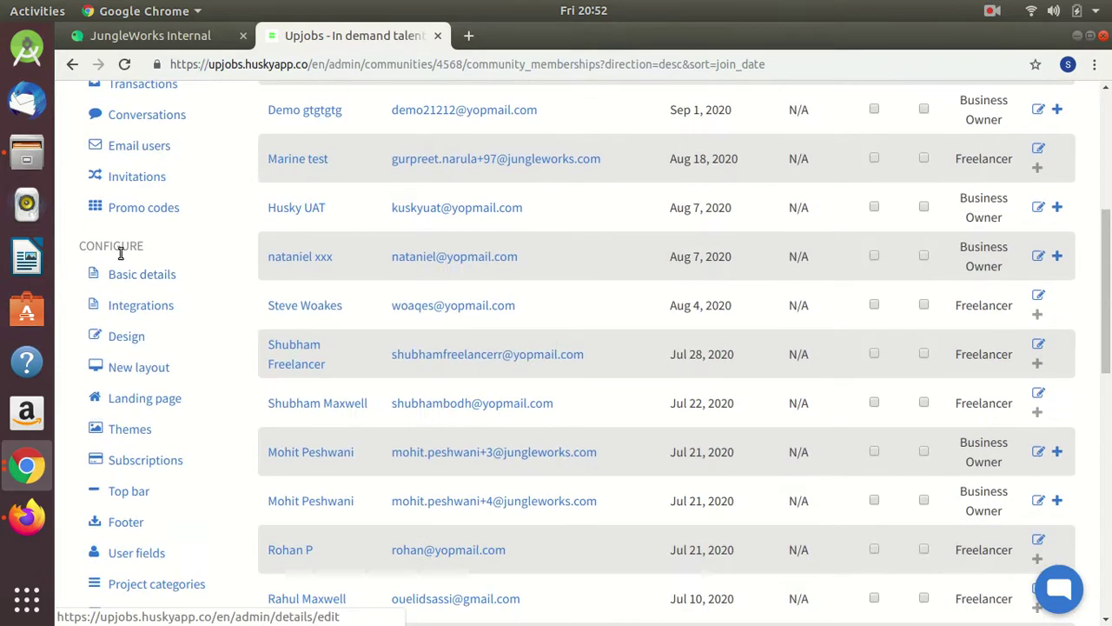
pyautogui.scroll(-4, 154, 293)
pyautogui.click(152, 247)
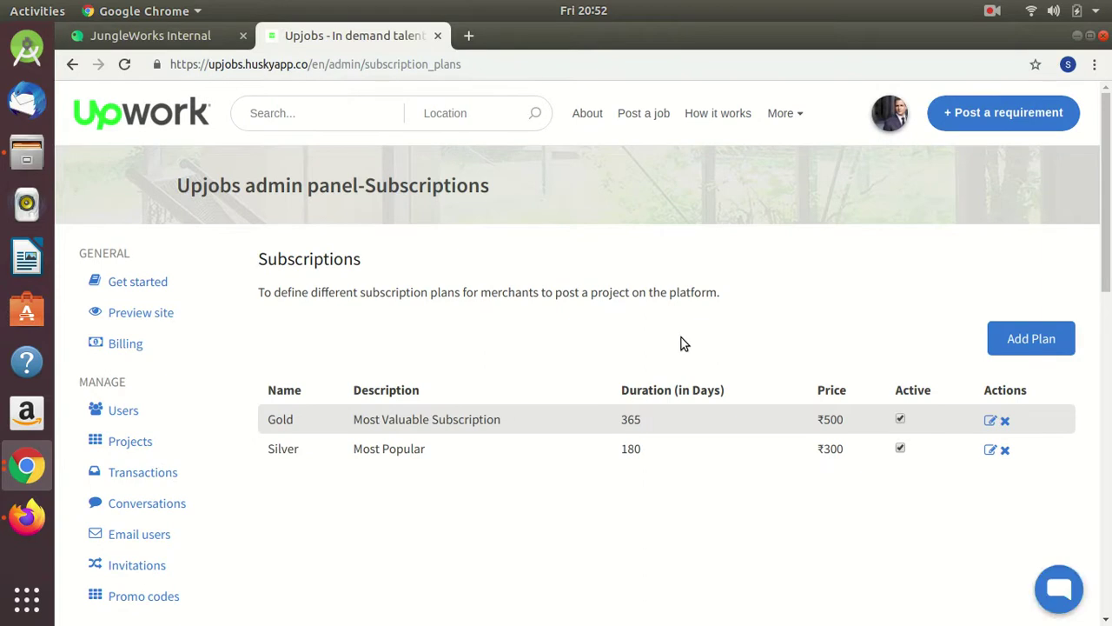
pyautogui.click(1035, 339)
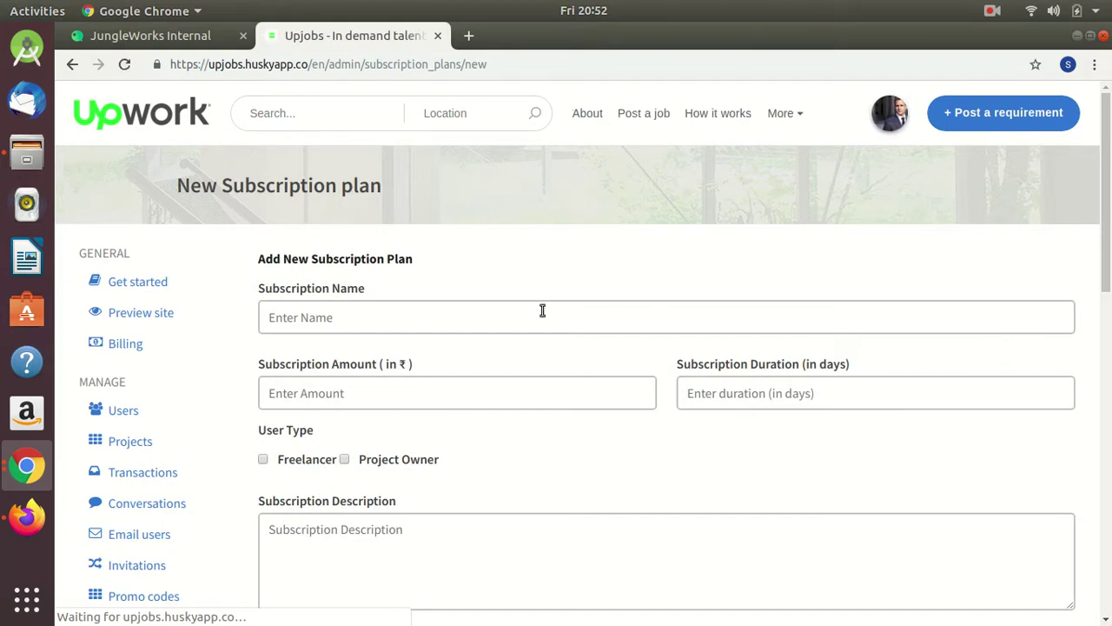
# - Name the new plan "Subscription Plan for PO and freelancer"
pyautogui.click(321, 313)
pyautogui.write('Su')
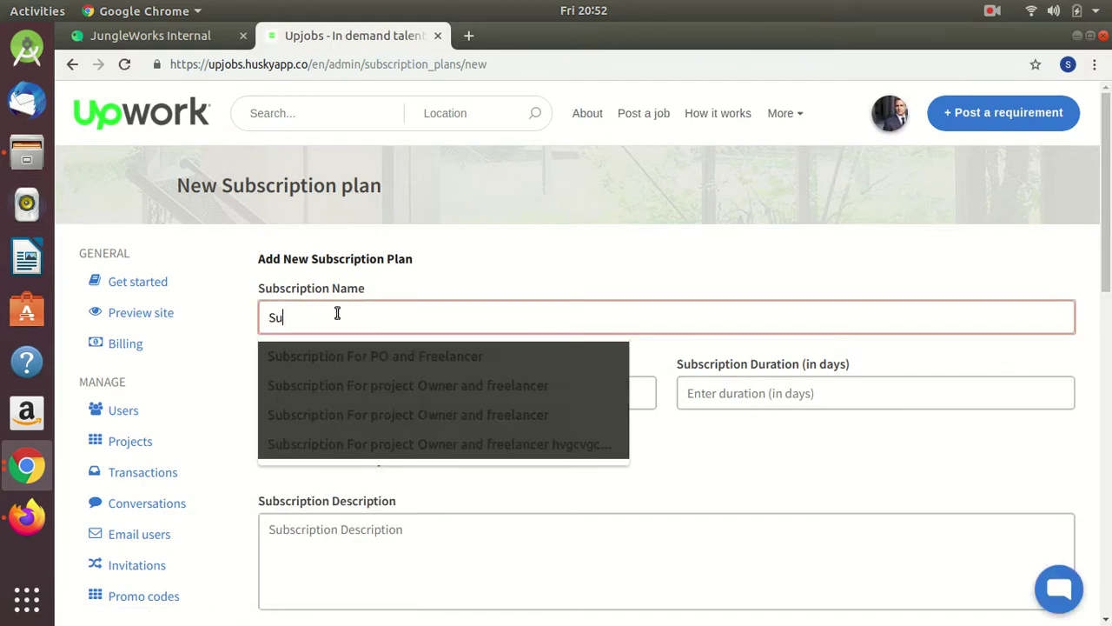
pyautogui.write('bscription Pl')
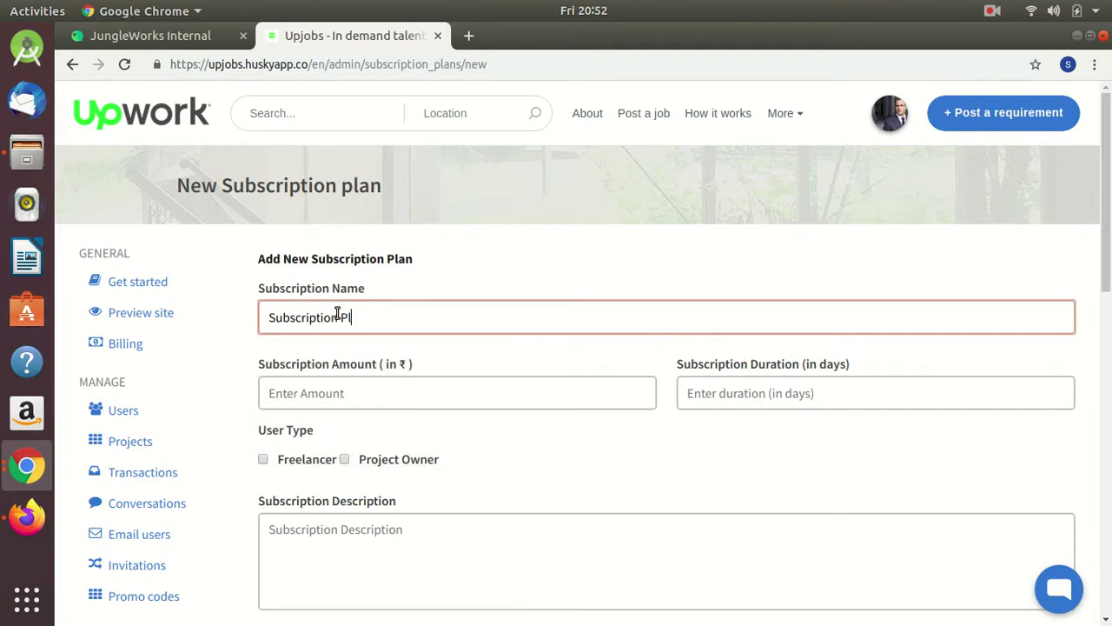
pyautogui.write('an for pOO and freelancer')
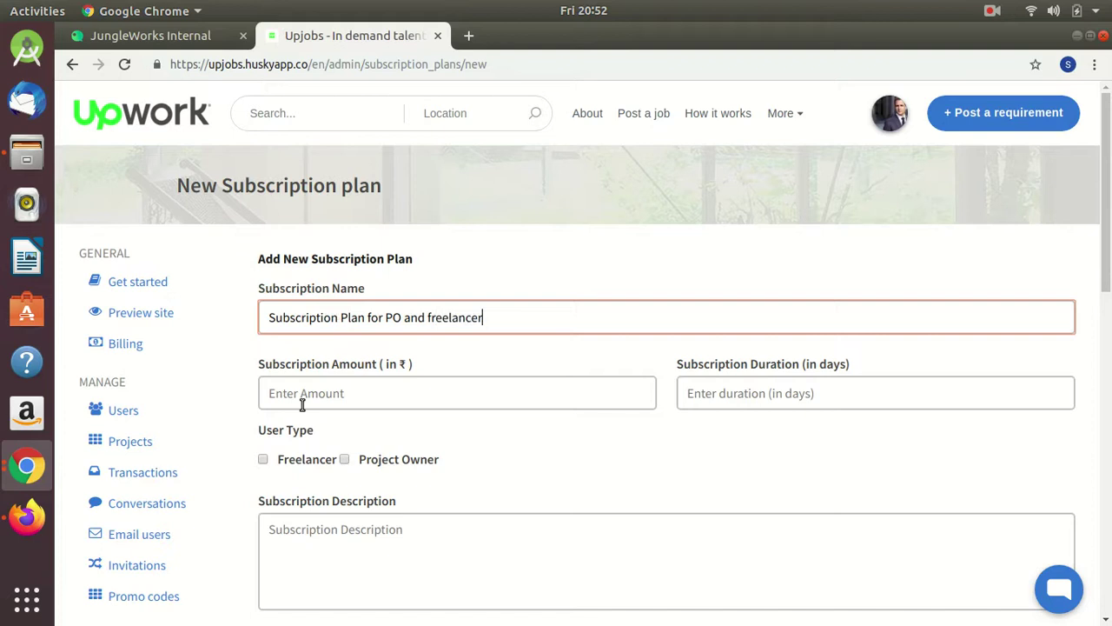
# - Set the subscription amount to ₹500 and the duration to 30 days
pyautogui.click(303, 405)
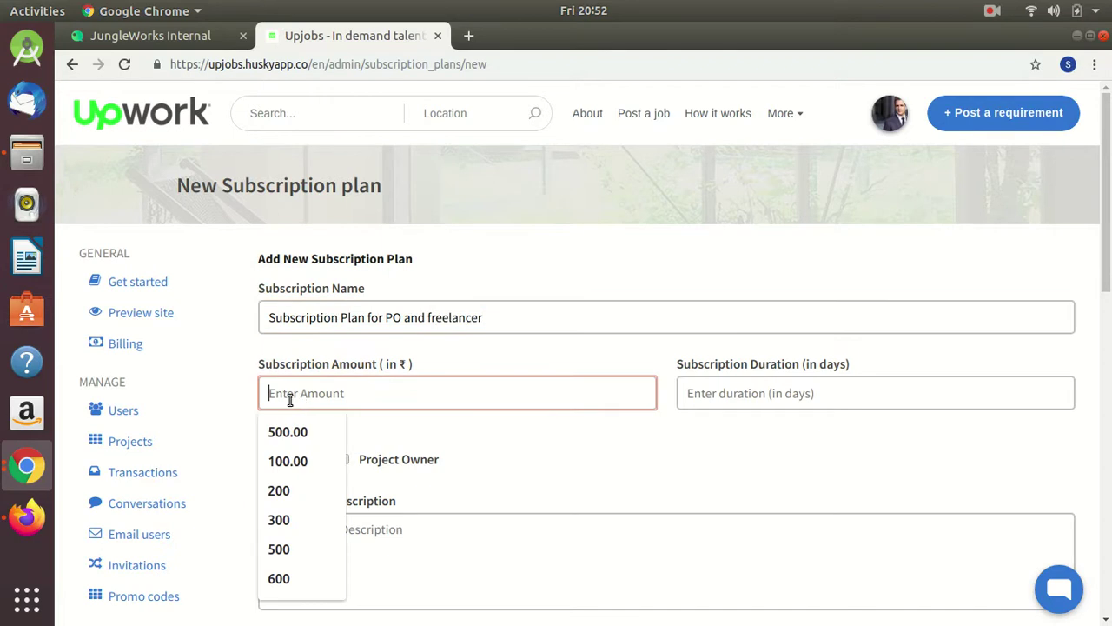
pyautogui.write('500')
pyautogui.press('Tab')
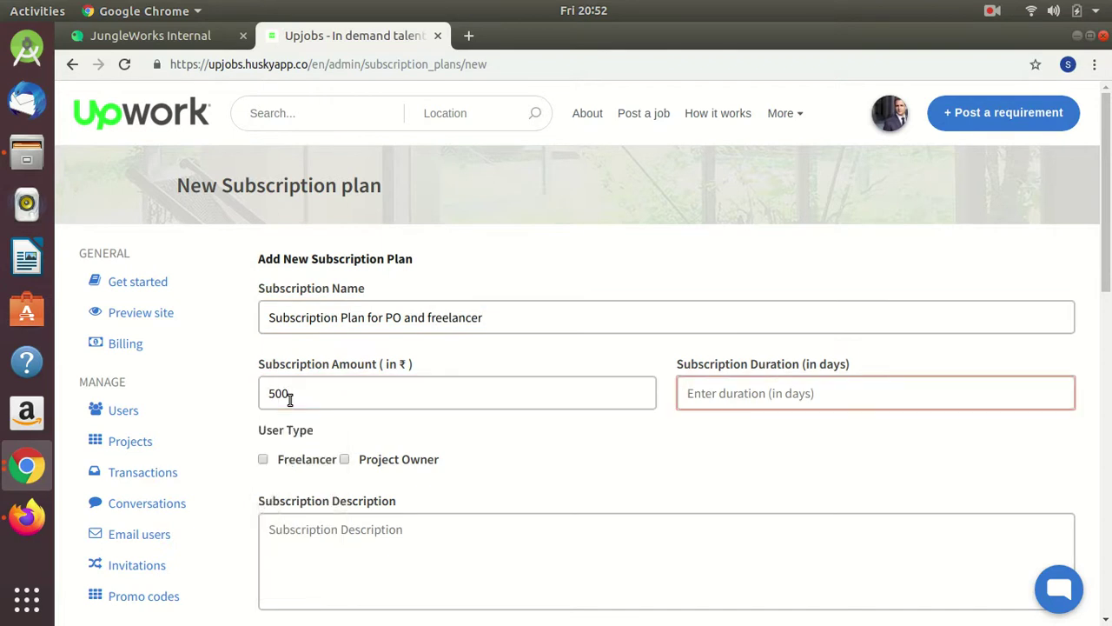
pyautogui.write('30')
pyautogui.press('Tab')
# - Enable the plan for both Freelancer and Project Owner user types, with a freelancer commission of 15%
pyautogui.scroll(-1, 334, 419)
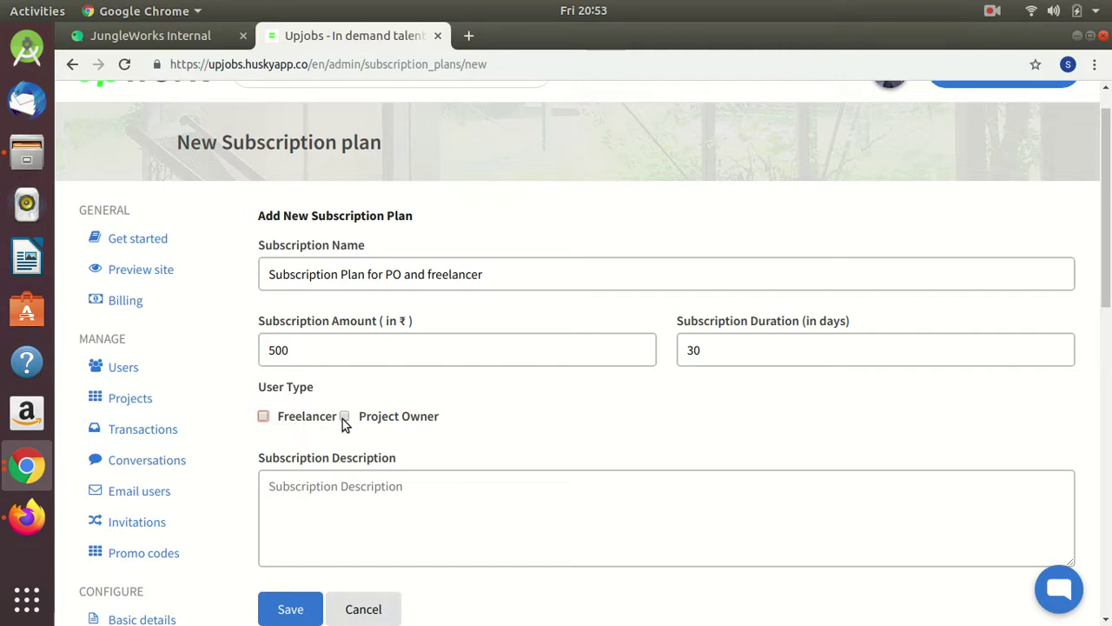
pyautogui.click(264, 416)
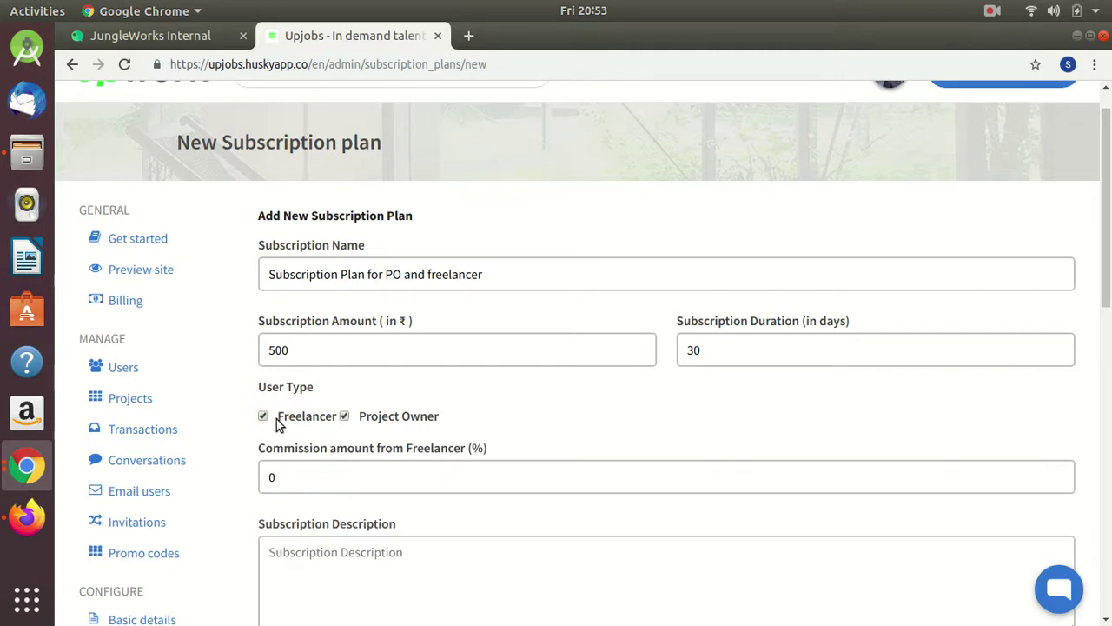
pyautogui.click(301, 474)
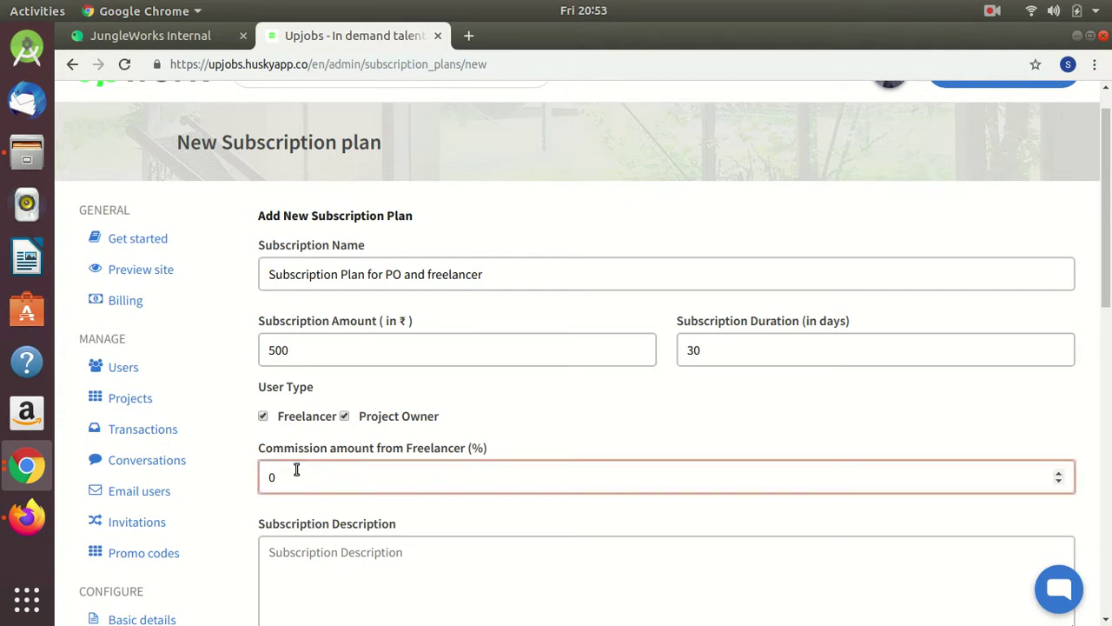
pyautogui.write('15')
# - Enter "Subscription Description" as the plan's description and save the new plan
pyautogui.scroll(-2, 303, 464)
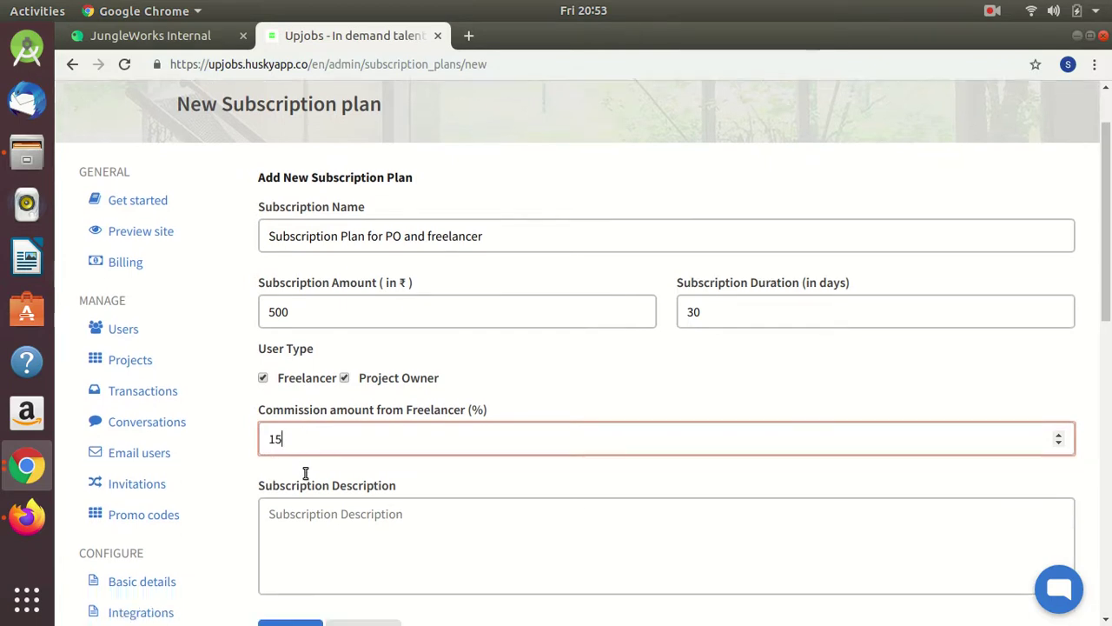
pyautogui.click(305, 469)
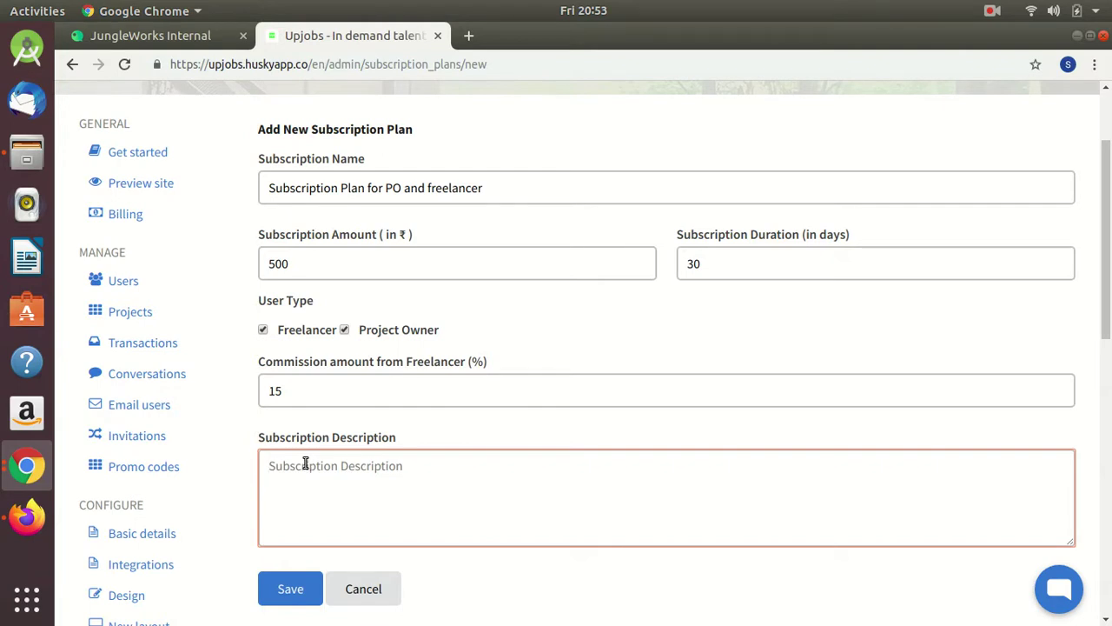
pyautogui.write('Subscription Descrip')
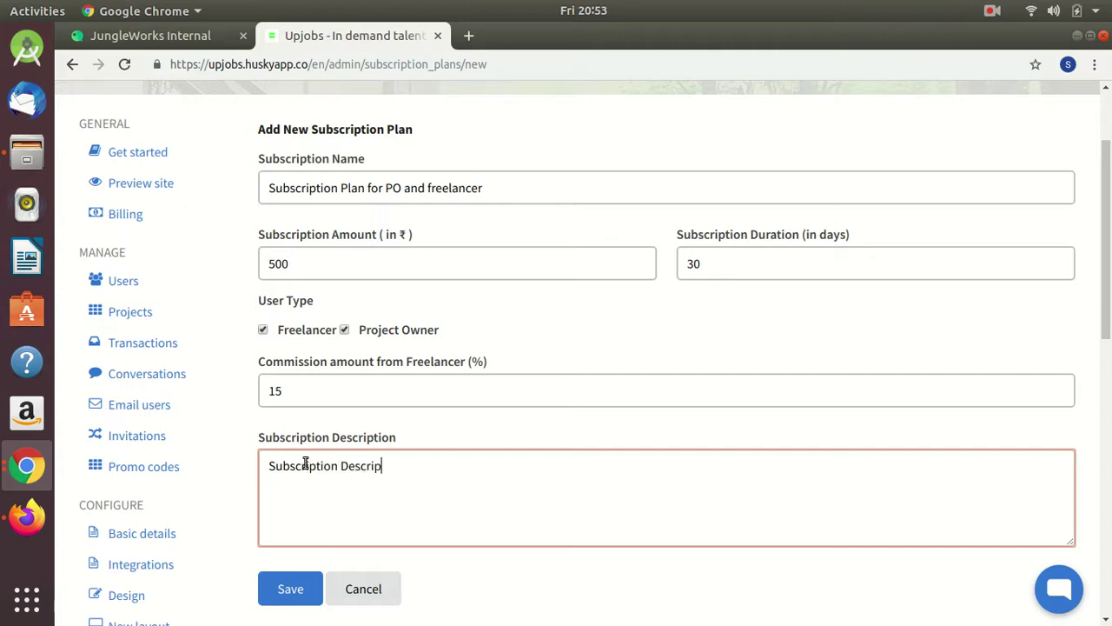
pyautogui.write('tion')
pyautogui.click(289, 589)
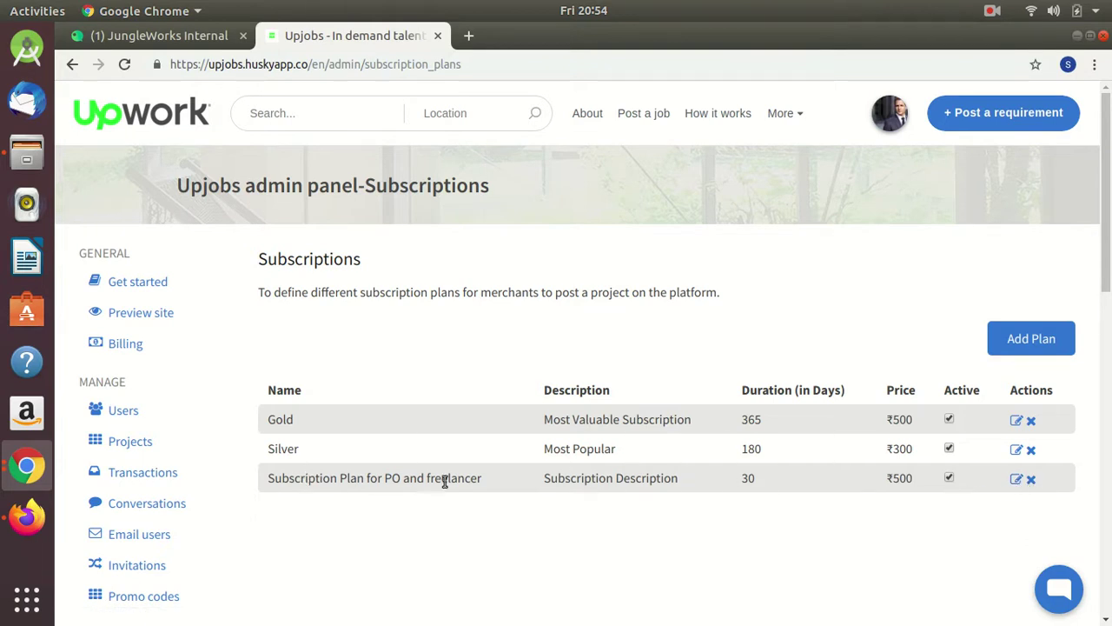
# - Open "Subscription Plan for PO and freelancer" for editing, review which fields are editable, and save it
pyautogui.click(1017, 484)
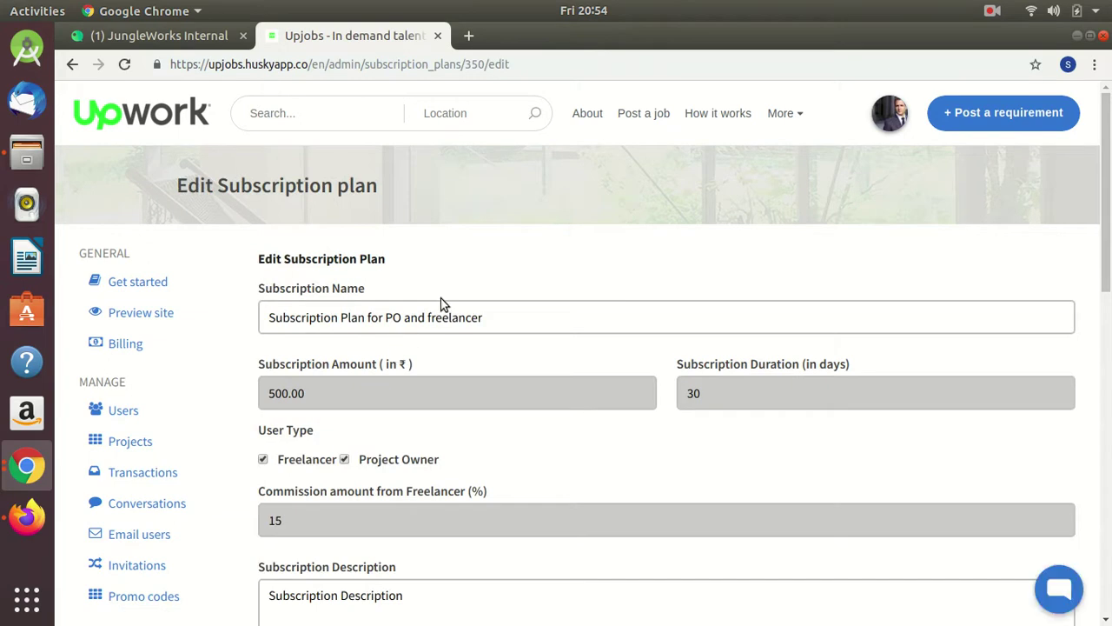
pyautogui.scroll(-5, 508, 319)
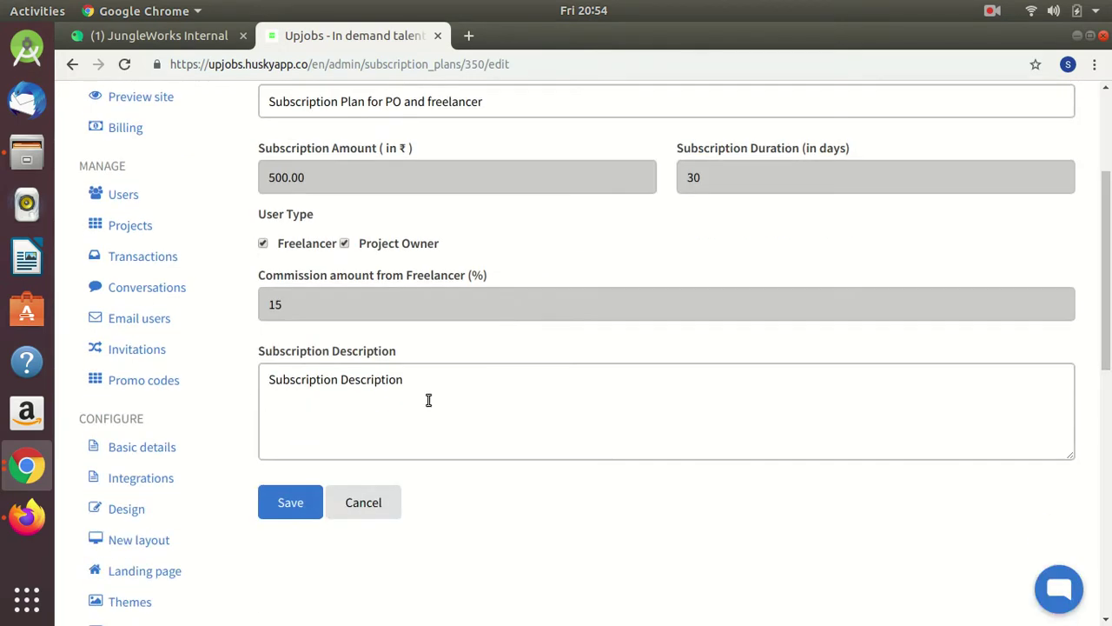
pyautogui.scroll(2, 429, 393)
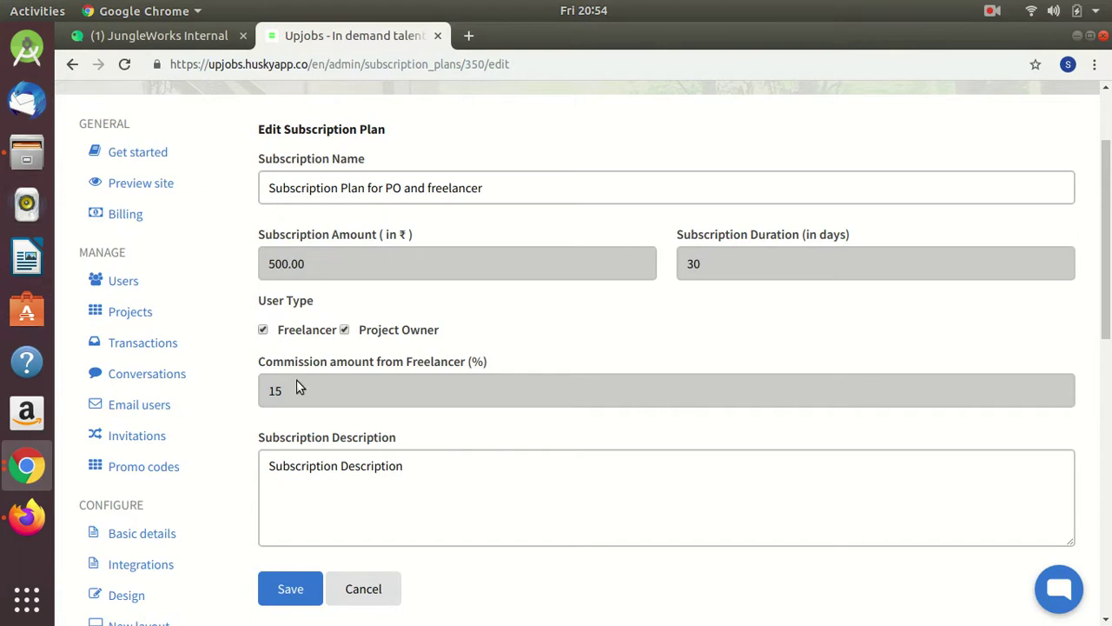
pyautogui.click(298, 590)
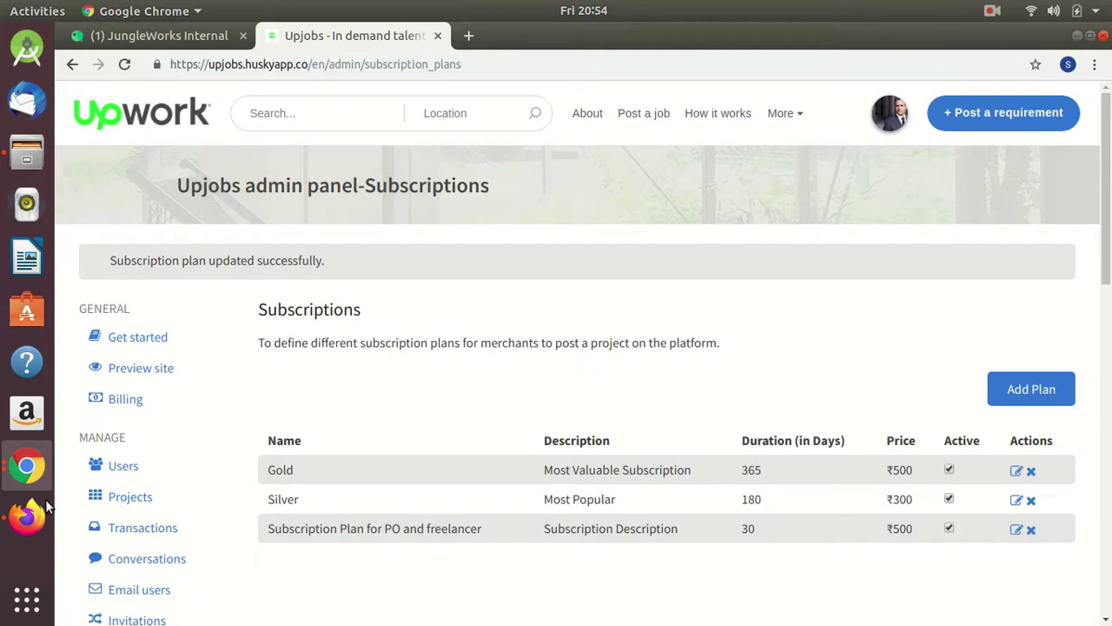
# - Switch to the freelancer's incognito Chrome window and try to send a quotation for the Need Content Writer project
pyautogui.click(26, 466)
pyautogui.click(168, 507)
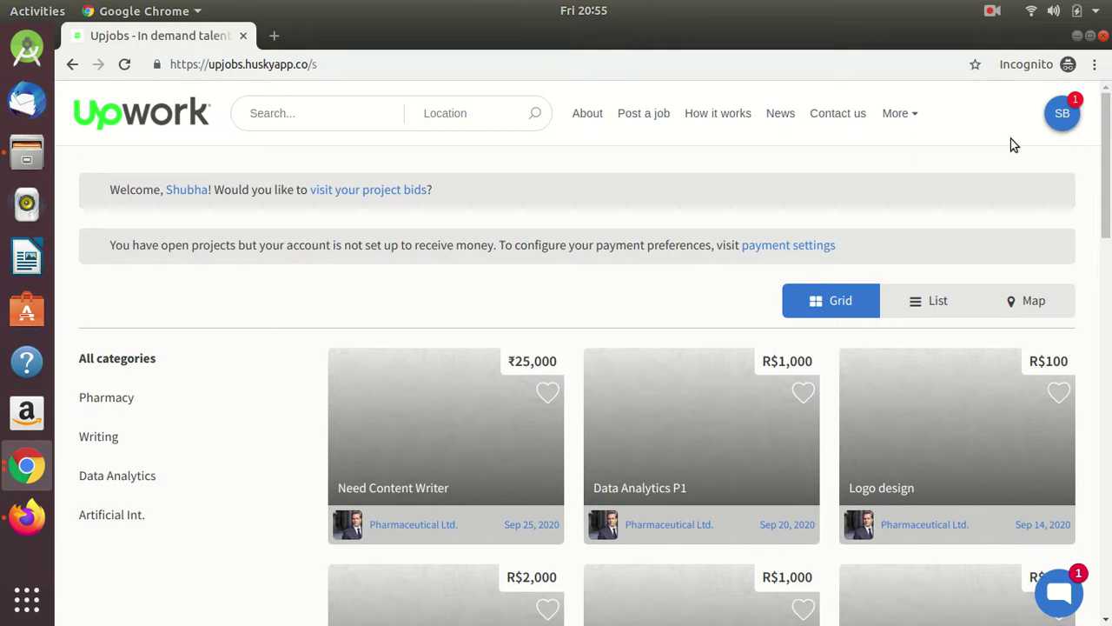
pyautogui.click(405, 446)
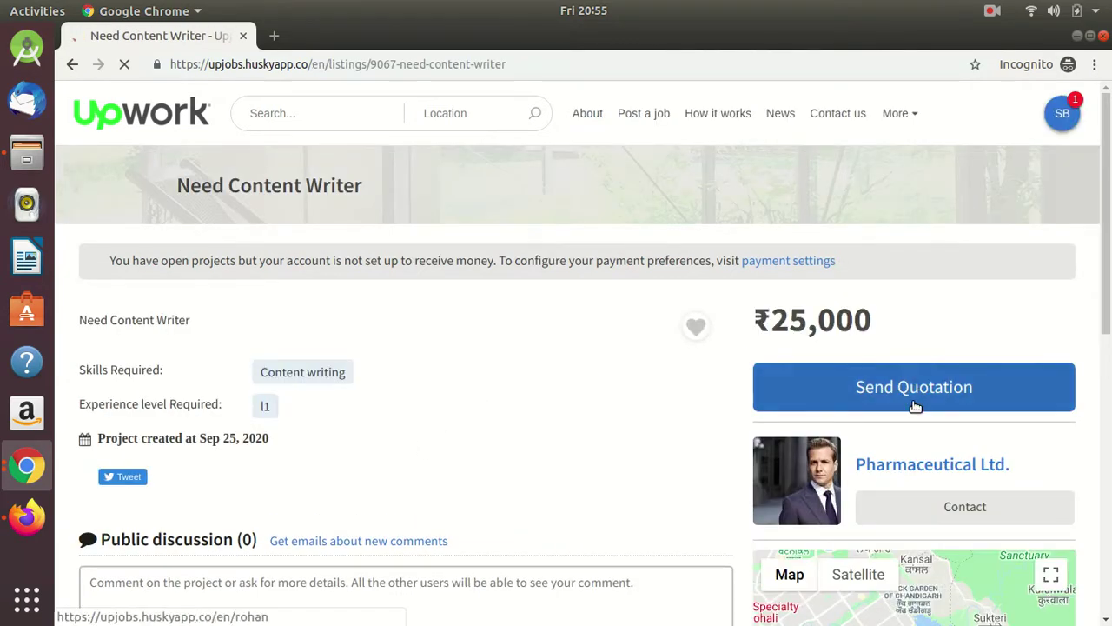
pyautogui.click(817, 376)
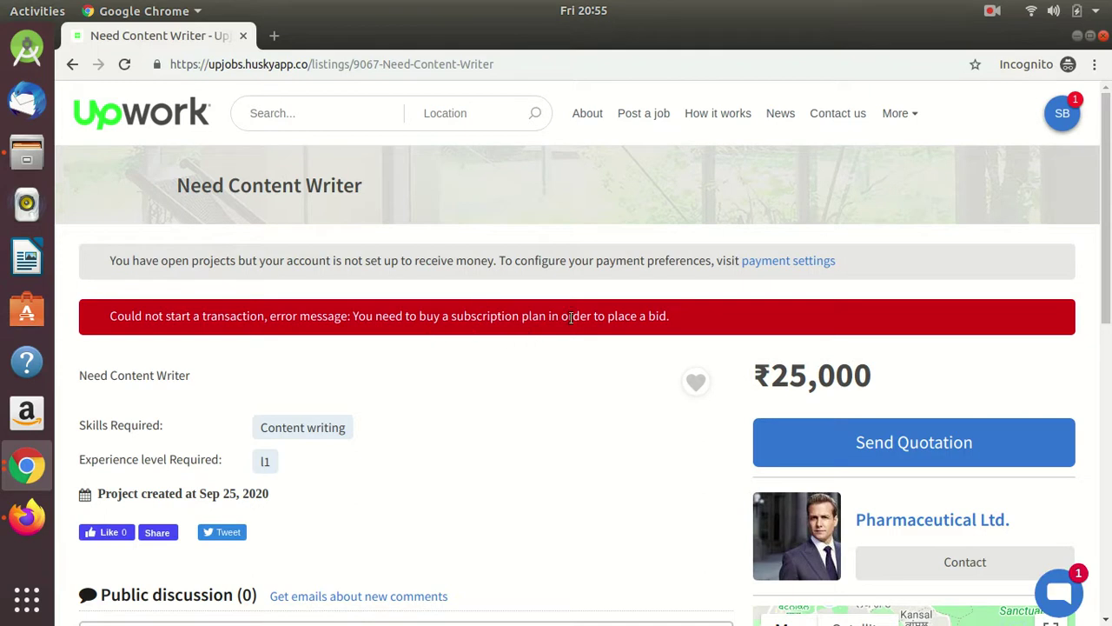
# - Open the subscription page in the freelancer's account settings and check the current plan
pyautogui.click(1062, 113)
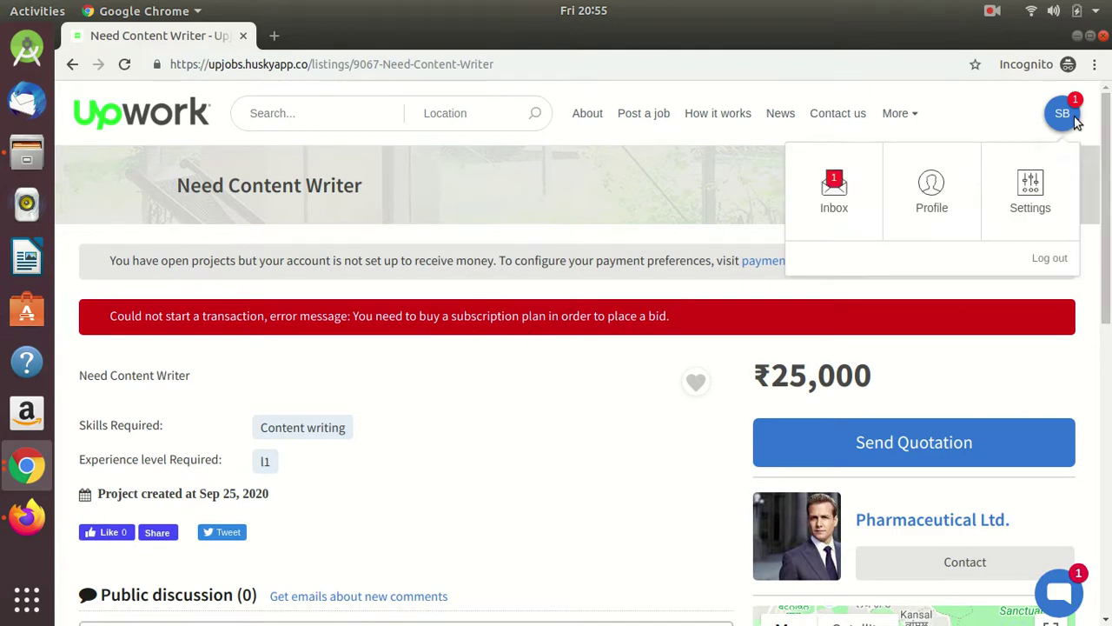
pyautogui.click(1035, 190)
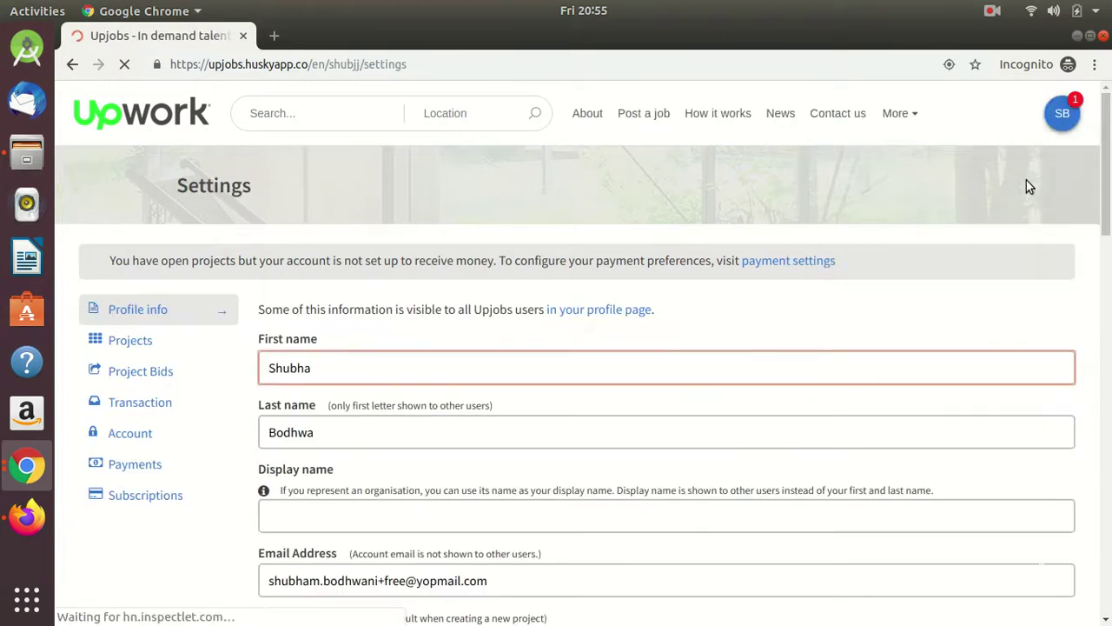
pyautogui.scroll(-1, 210, 387)
pyautogui.scroll(-1, 209, 386)
pyautogui.click(150, 418)
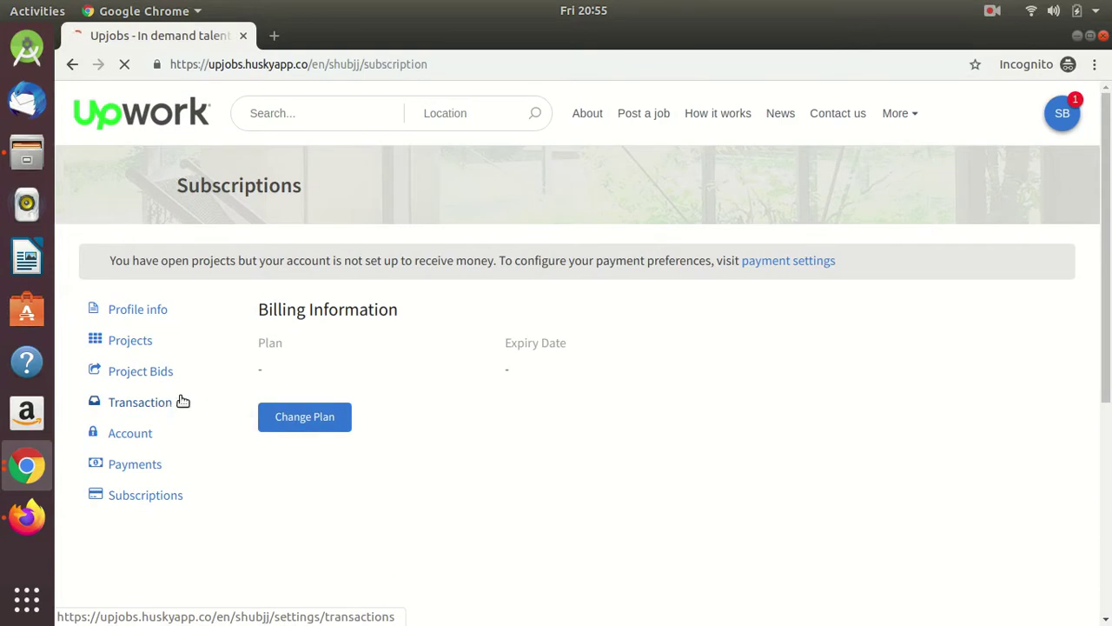
pyautogui.moveTo(253, 341); pyautogui.dragTo(270, 376)
pyautogui.click(256, 378)
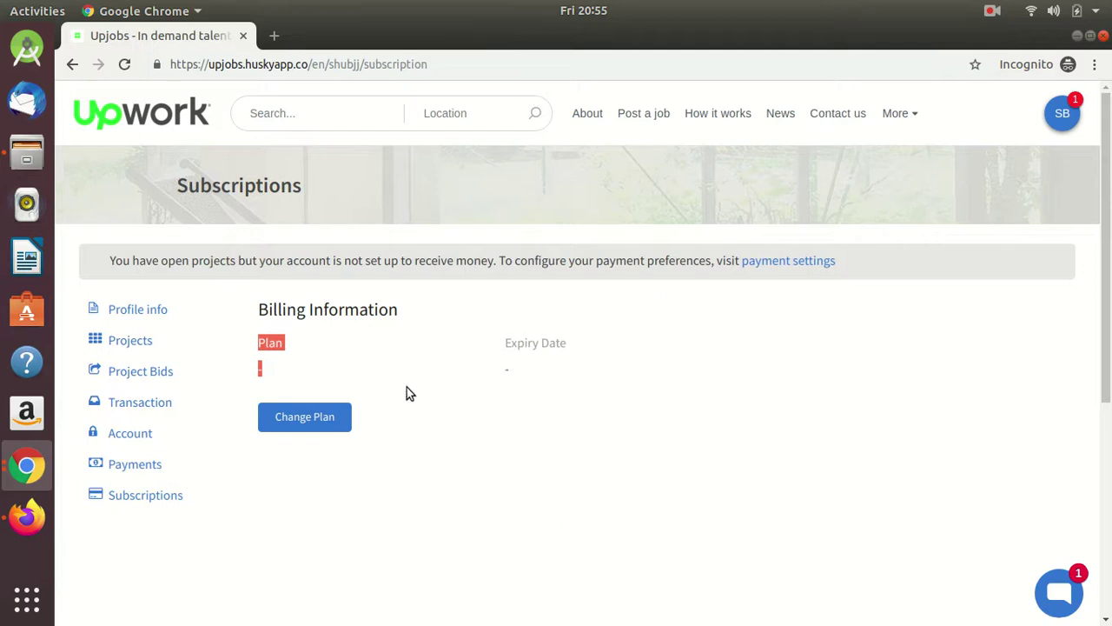
# - Choose "Subscription Plan for PO and freelancer" as the account's plan and proceed to payment with razorpay
pyautogui.click(299, 419)
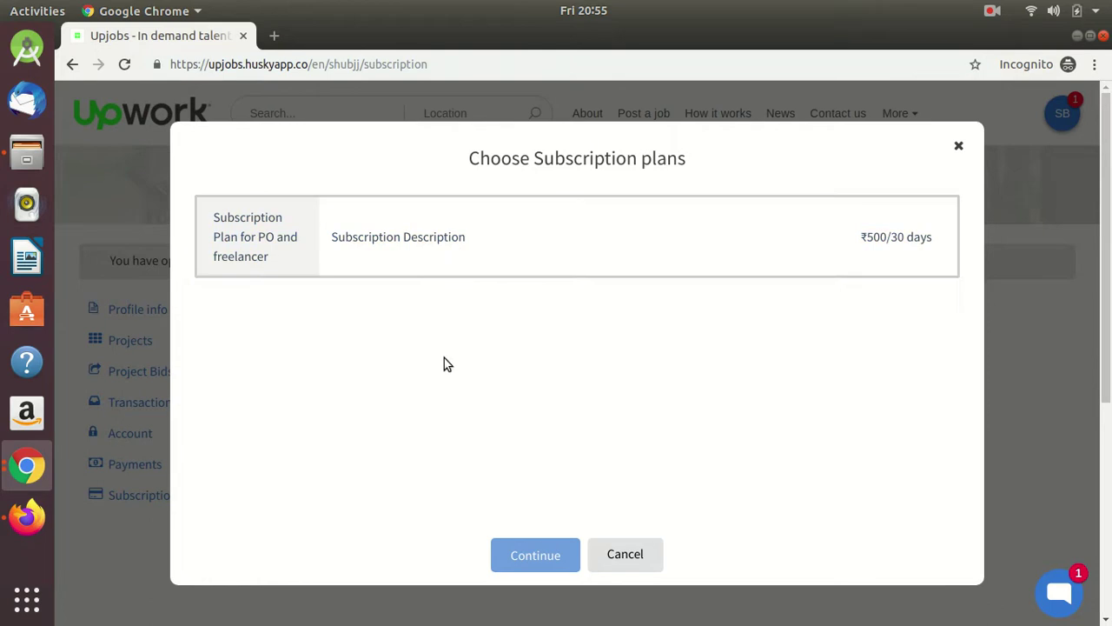
pyautogui.click(423, 244)
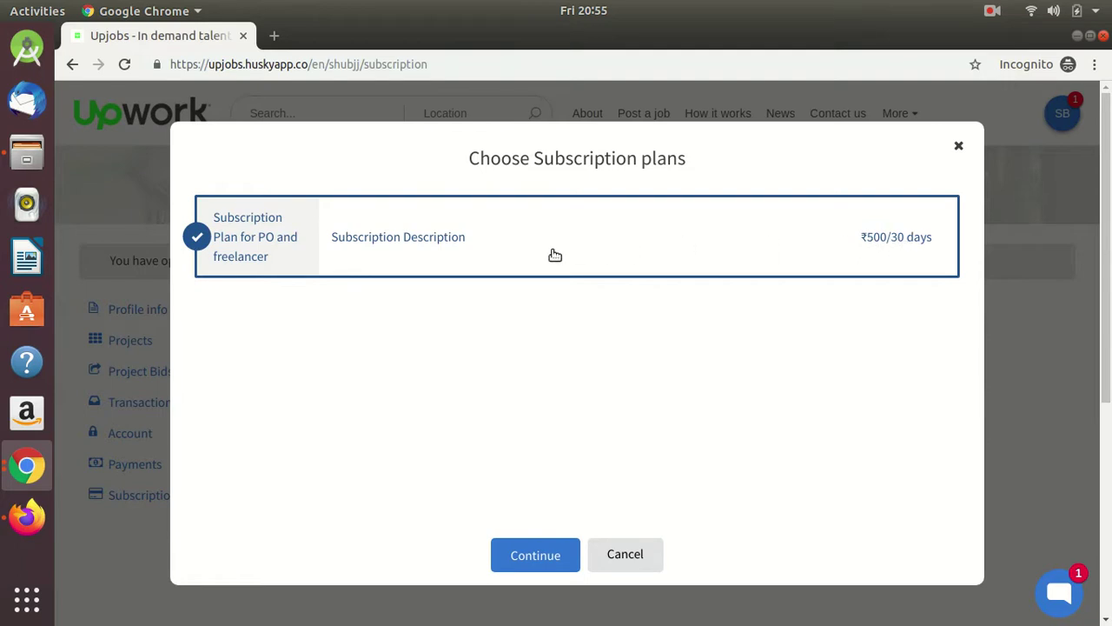
pyautogui.click(537, 549)
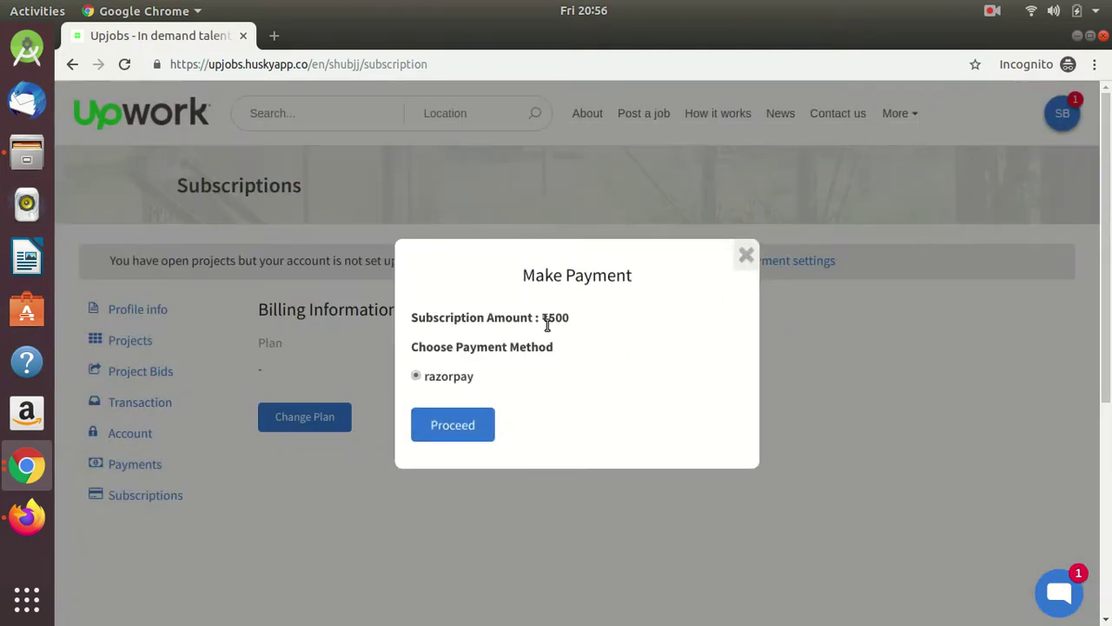
pyautogui.moveTo(541, 317); pyautogui.dragTo(573, 321)
pyautogui.click(456, 428)
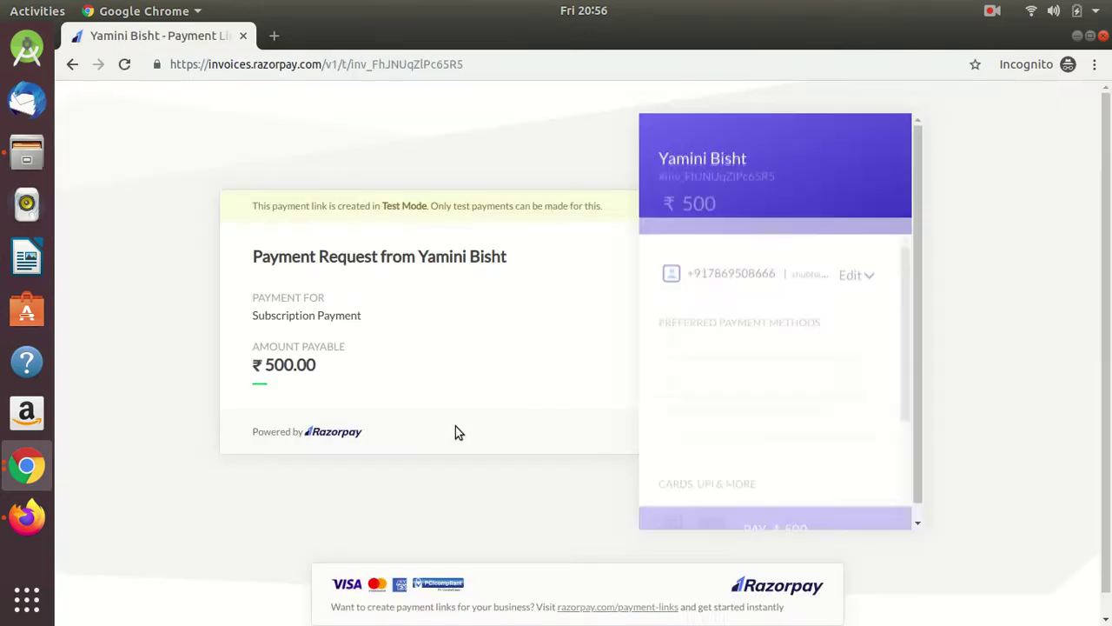
# - Pay the ₹500 subscription through State Bank of India netbanking and complete the test payment
pyautogui.click(720, 350)
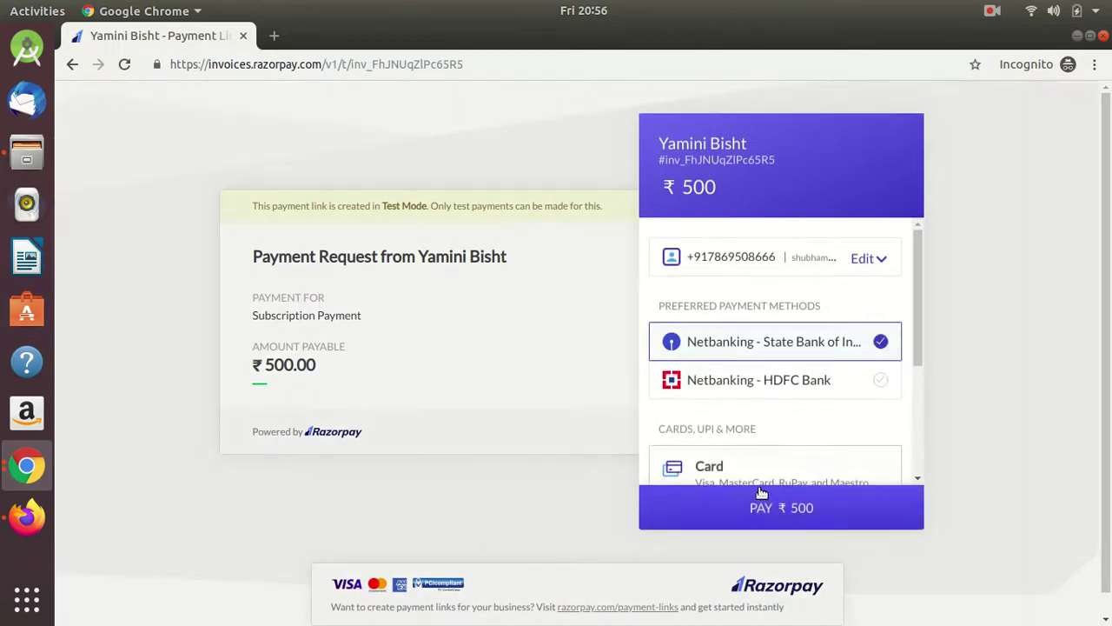
pyautogui.click(765, 507)
pyautogui.click(523, 380)
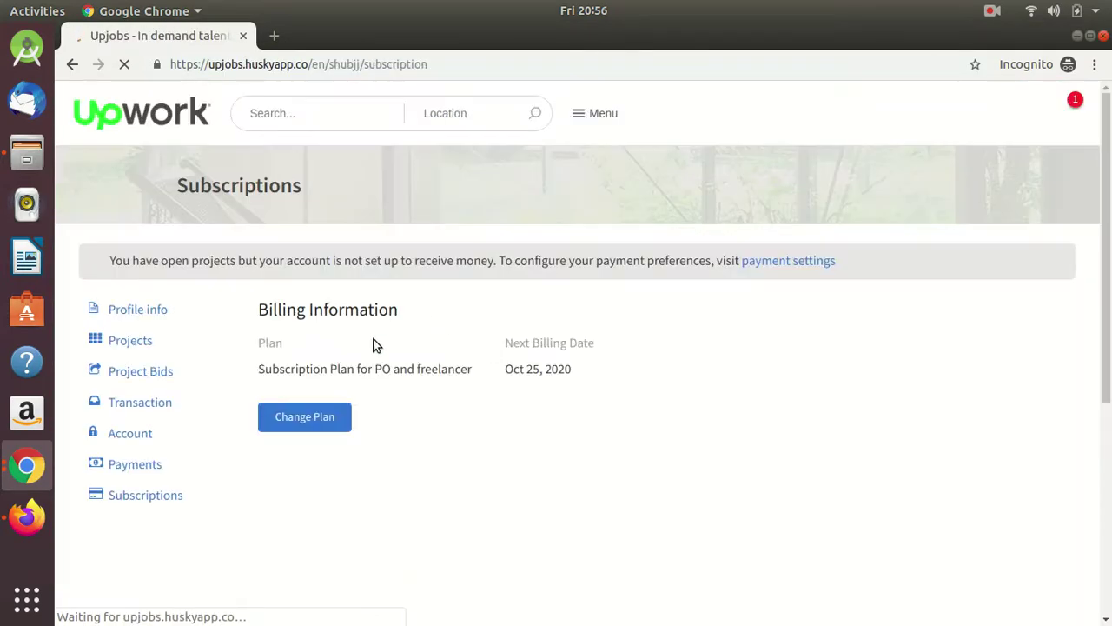
# - Examine the freelancer's billing information for the active plan and next billing date
pyautogui.moveTo(255, 372); pyautogui.dragTo(574, 385)
pyautogui.click(486, 386)
pyautogui.click(574, 385)
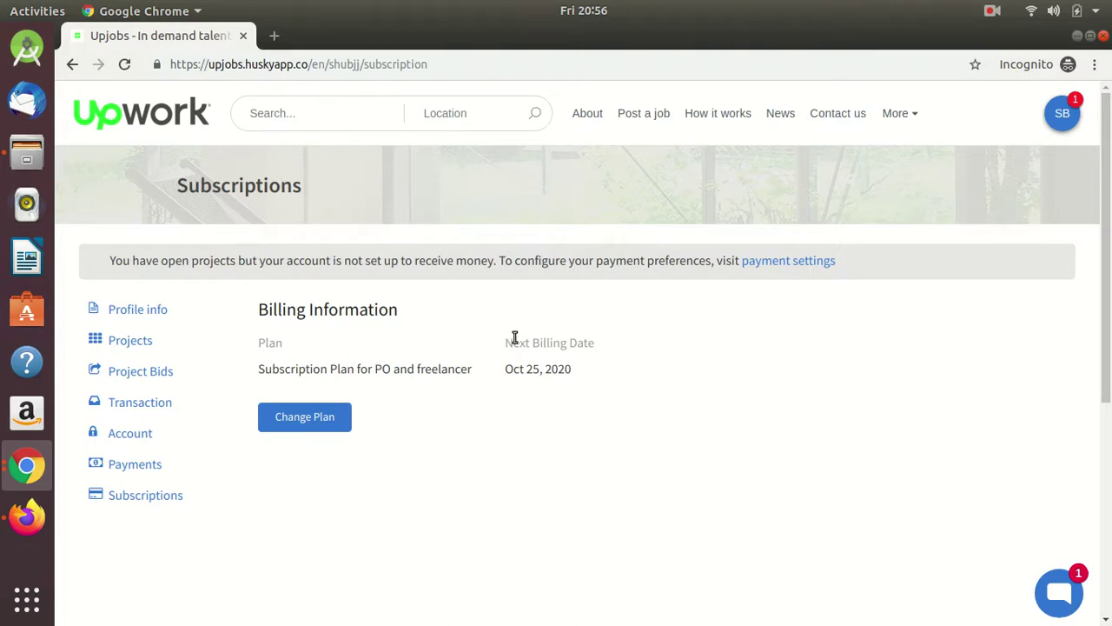
pyautogui.click(1069, 113)
pyautogui.click(865, 339)
# - Switch to the project owner's Firefox window and try to post a new requirement
pyautogui.click(27, 520)
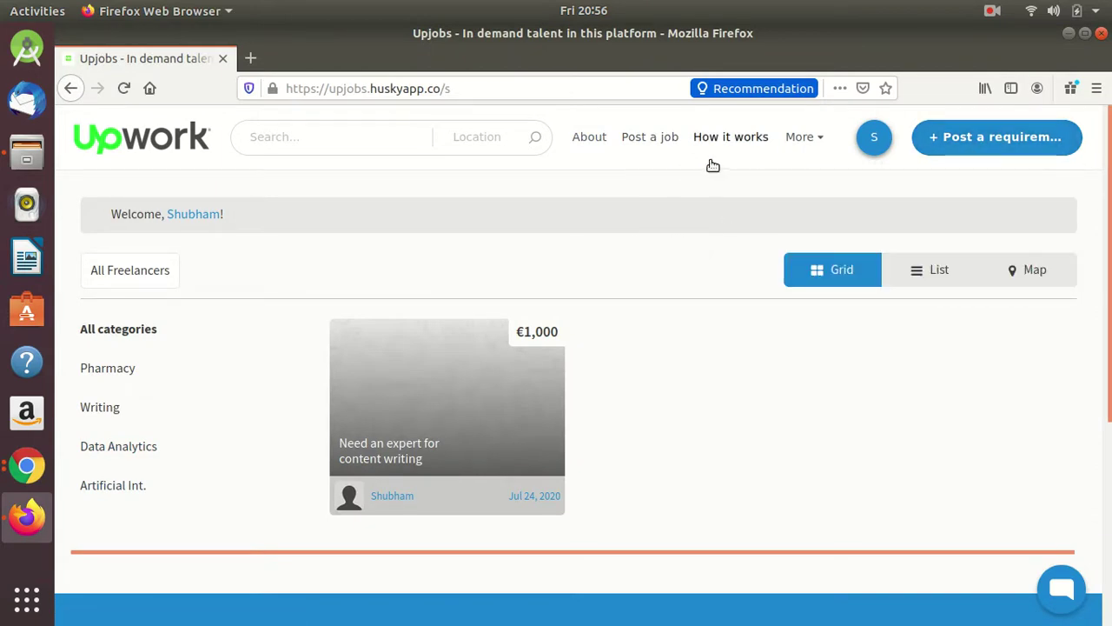
pyautogui.click(968, 141)
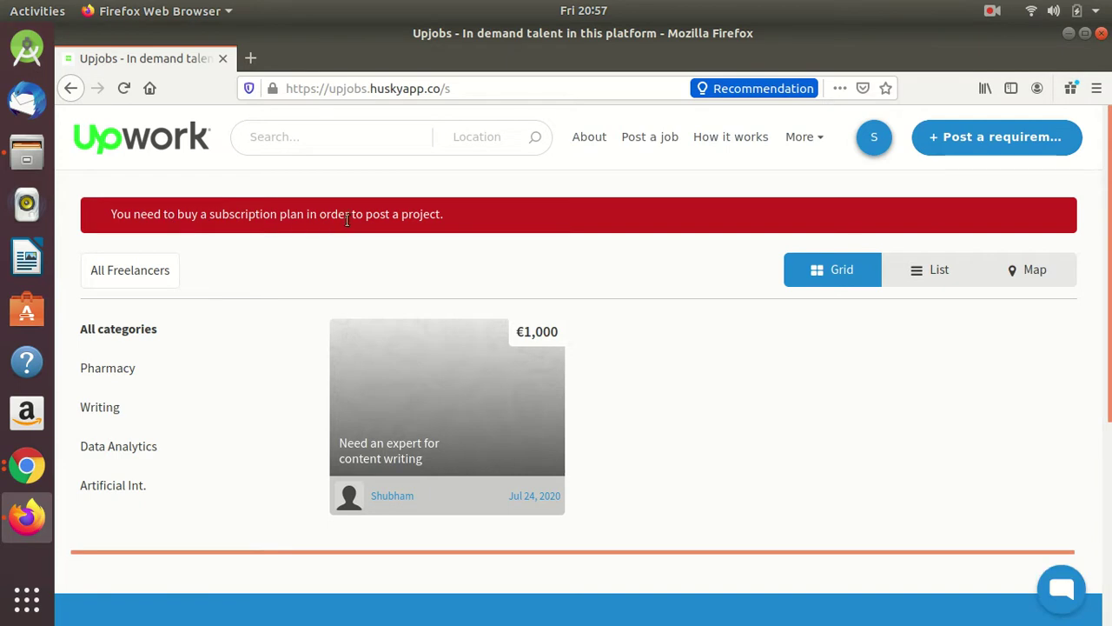
# - Open the project owner's subscription billing information in the account settings, allowing location access for the site
pyautogui.click(874, 137)
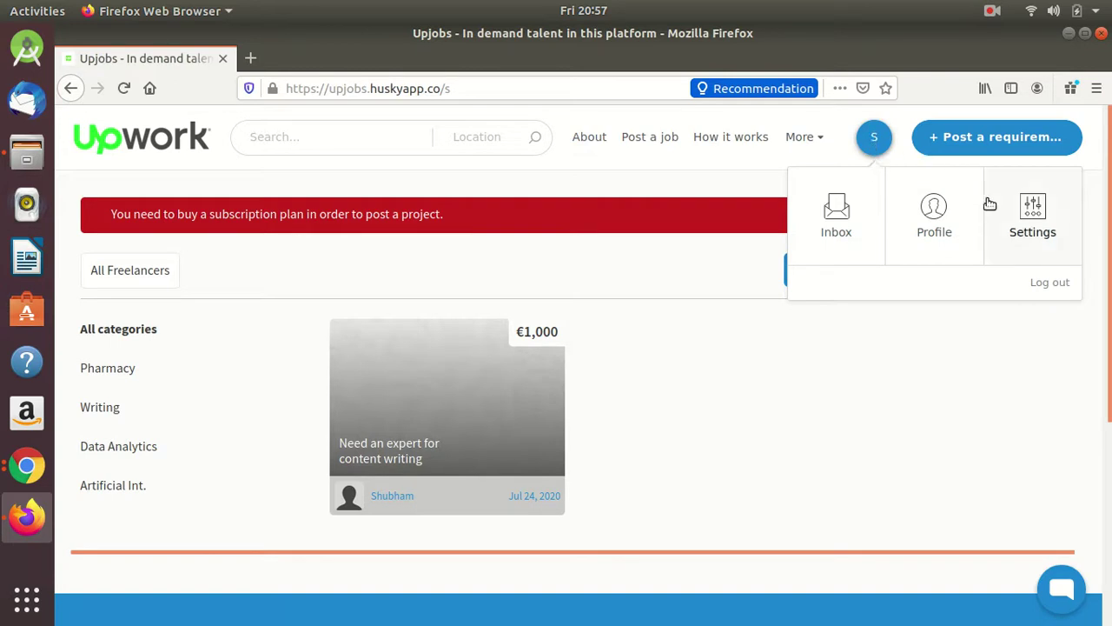
pyautogui.click(1027, 218)
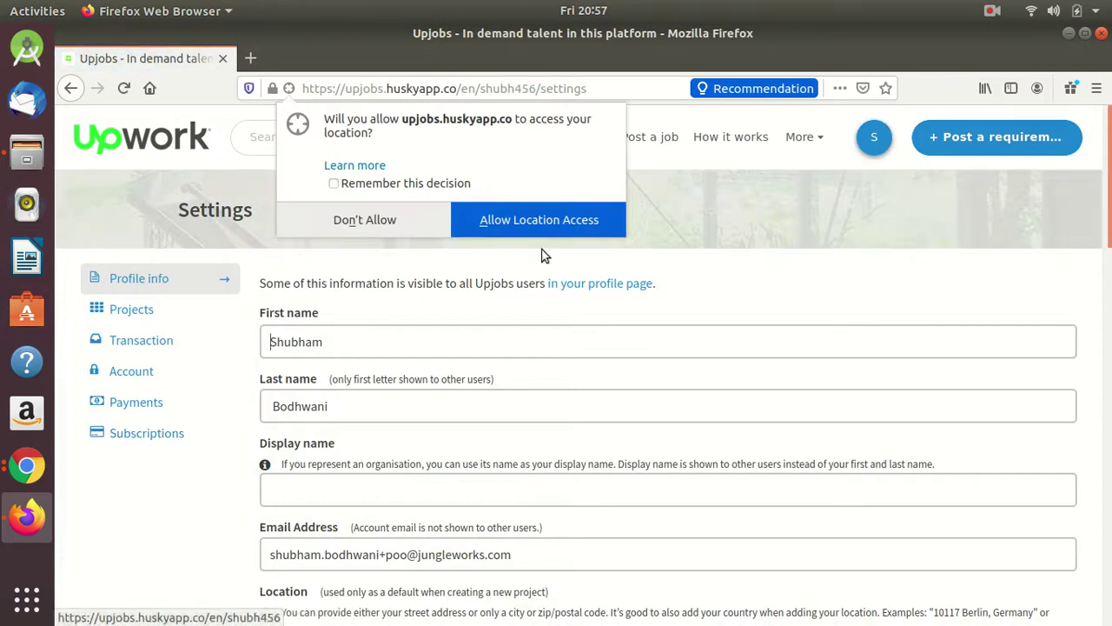
pyautogui.click(539, 224)
pyautogui.click(154, 439)
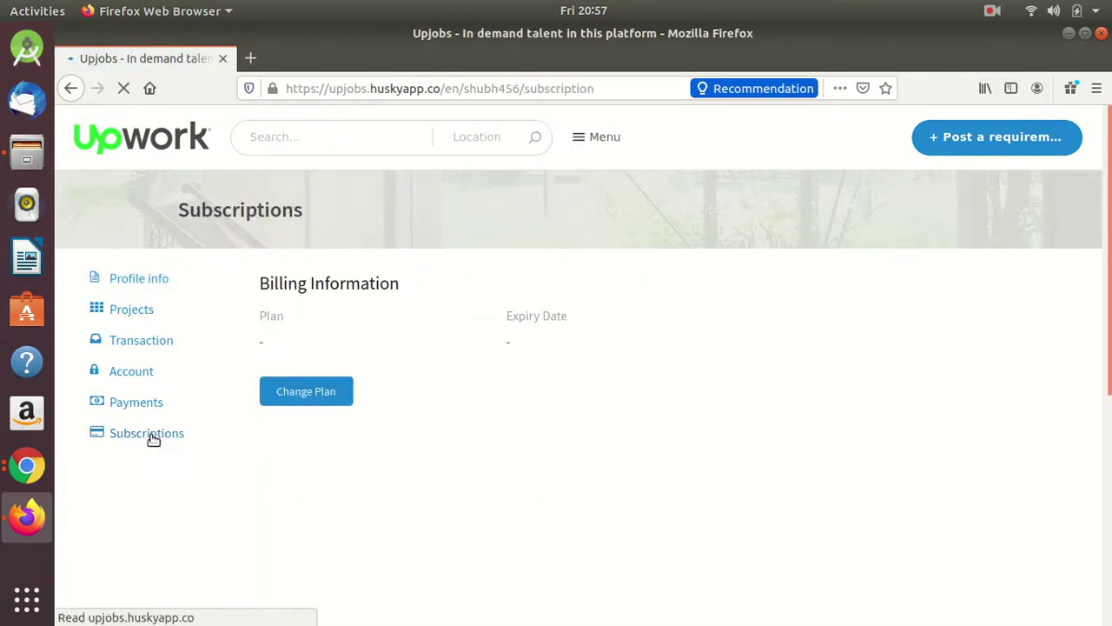
pyautogui.moveTo(253, 314); pyautogui.dragTo(298, 323)
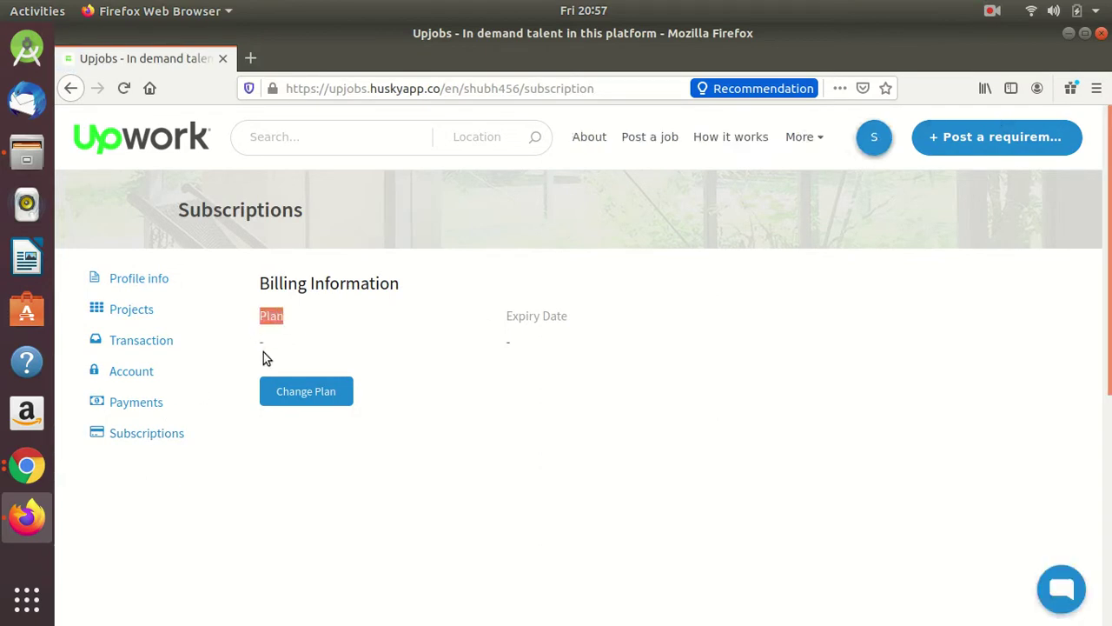
# - Select "Subscription Plan for PO and freelancer" for the project owner and proceed to payment with razorpay
pyautogui.click(297, 392)
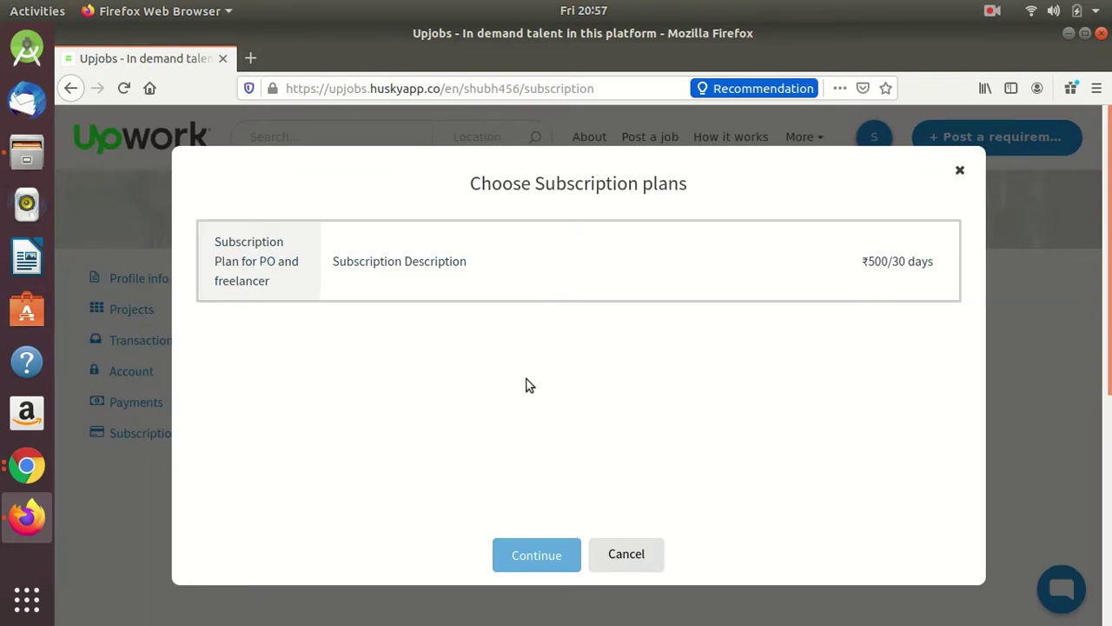
pyautogui.click(424, 278)
pyautogui.click(535, 550)
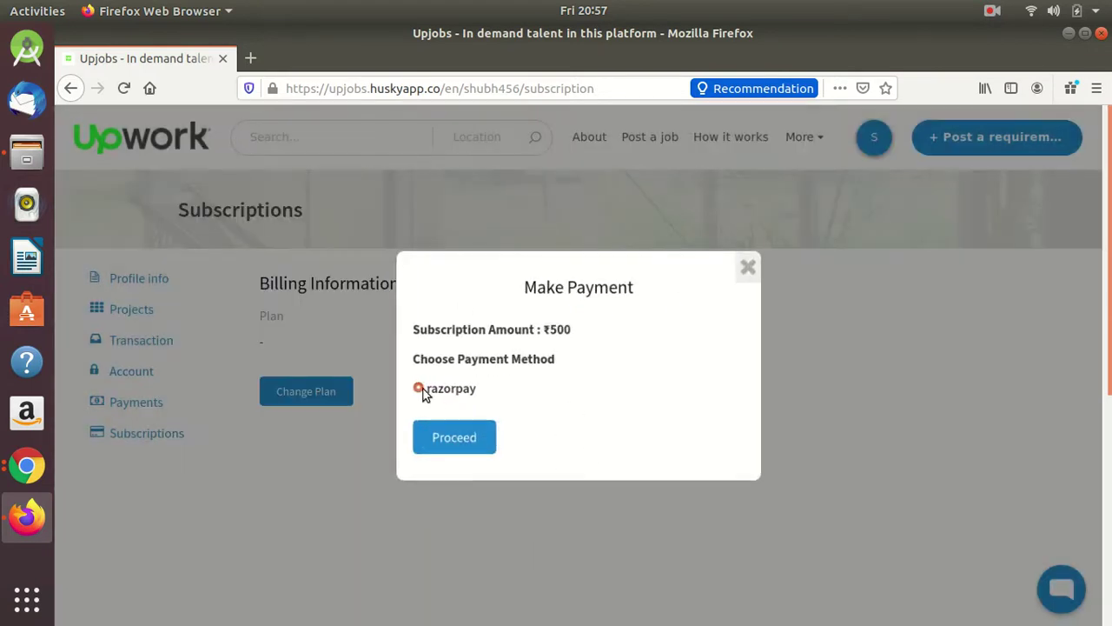
pyautogui.click(447, 438)
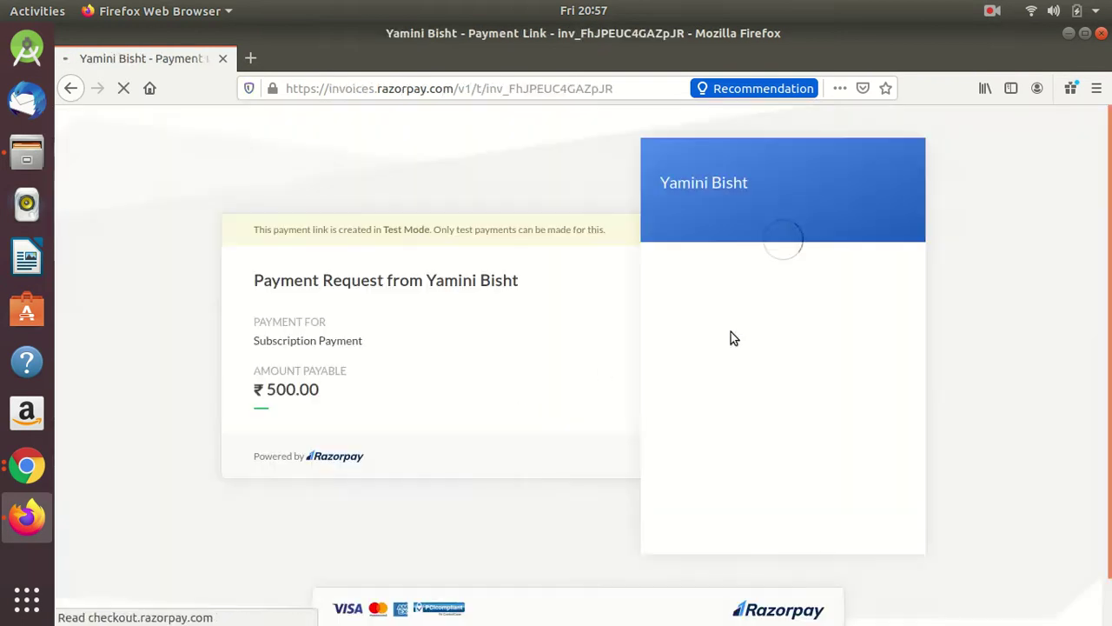
# - Pay the project owner's ₹500 subscription via State Bank of India netbanking, marking the demo bank payment as successful
pyautogui.click(754, 391)
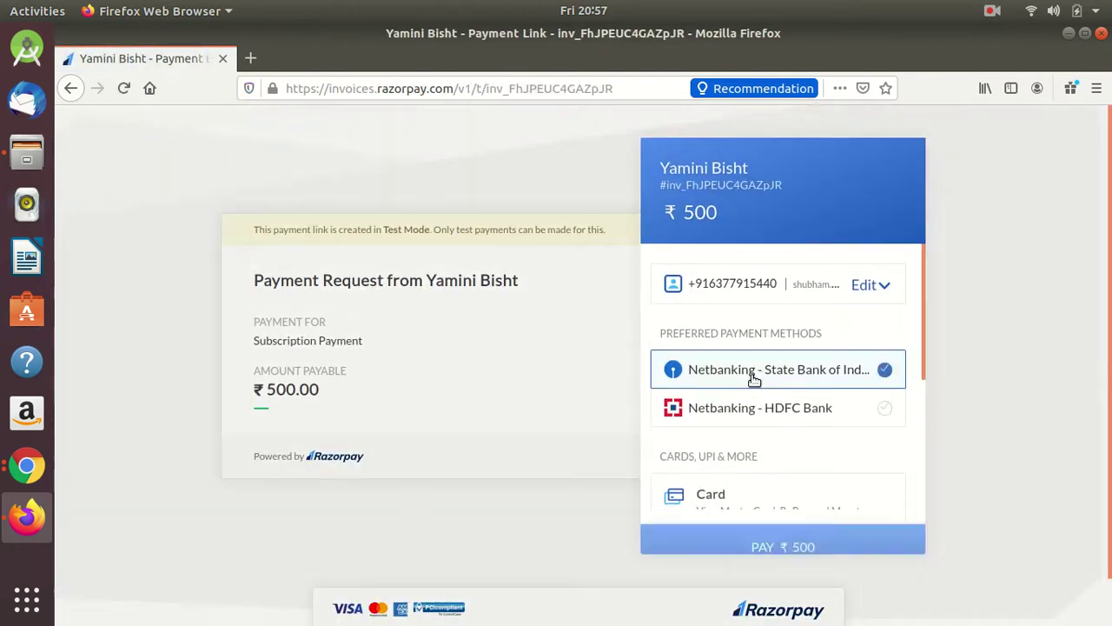
pyautogui.click(678, 532)
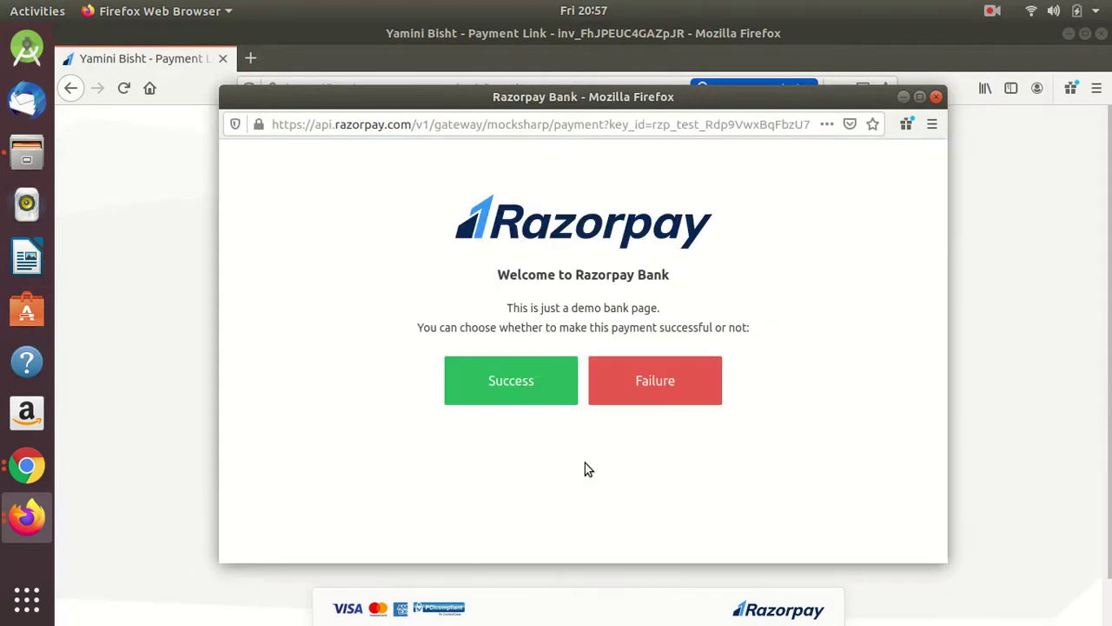
pyautogui.click(517, 381)
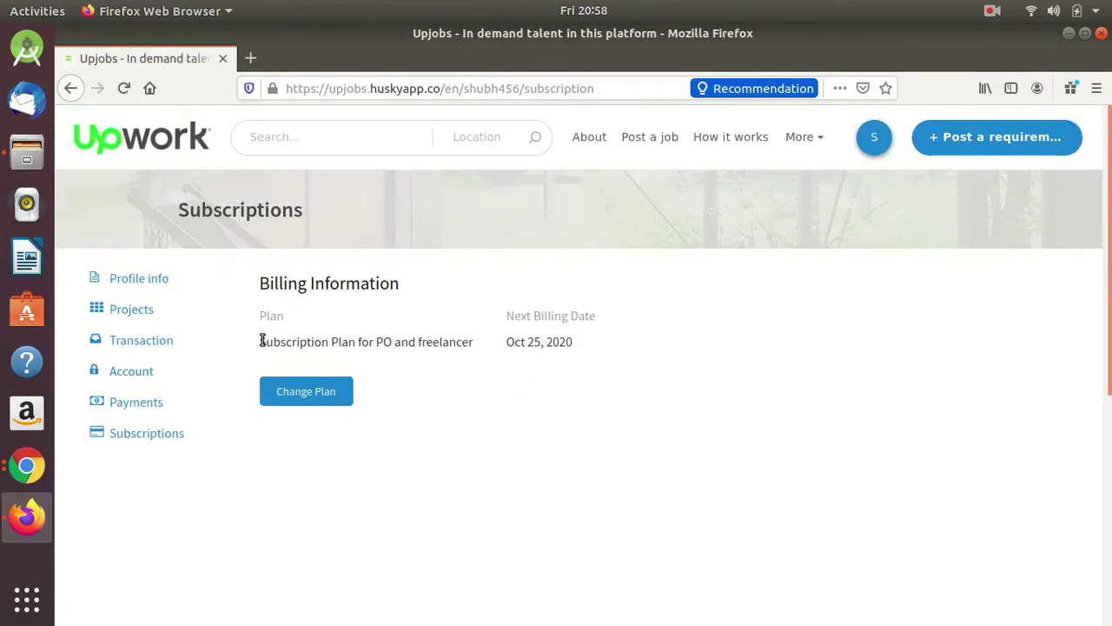
# - Examine the project owner's billing information for the active plan and next billing date
pyautogui.moveTo(262, 340); pyautogui.dragTo(470, 354)
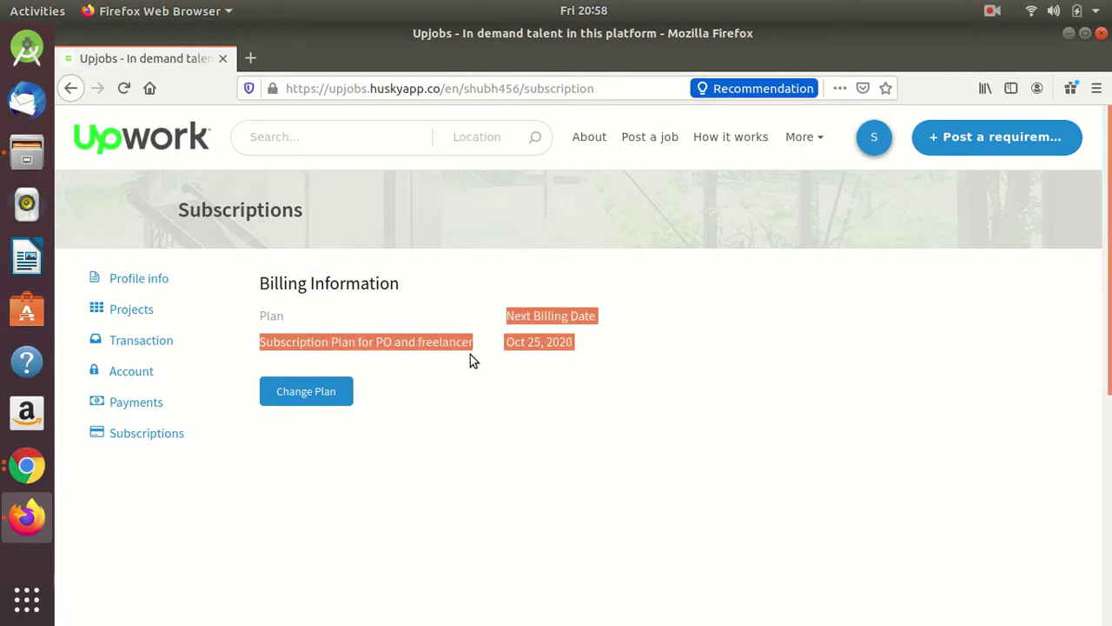
pyautogui.click(471, 355)
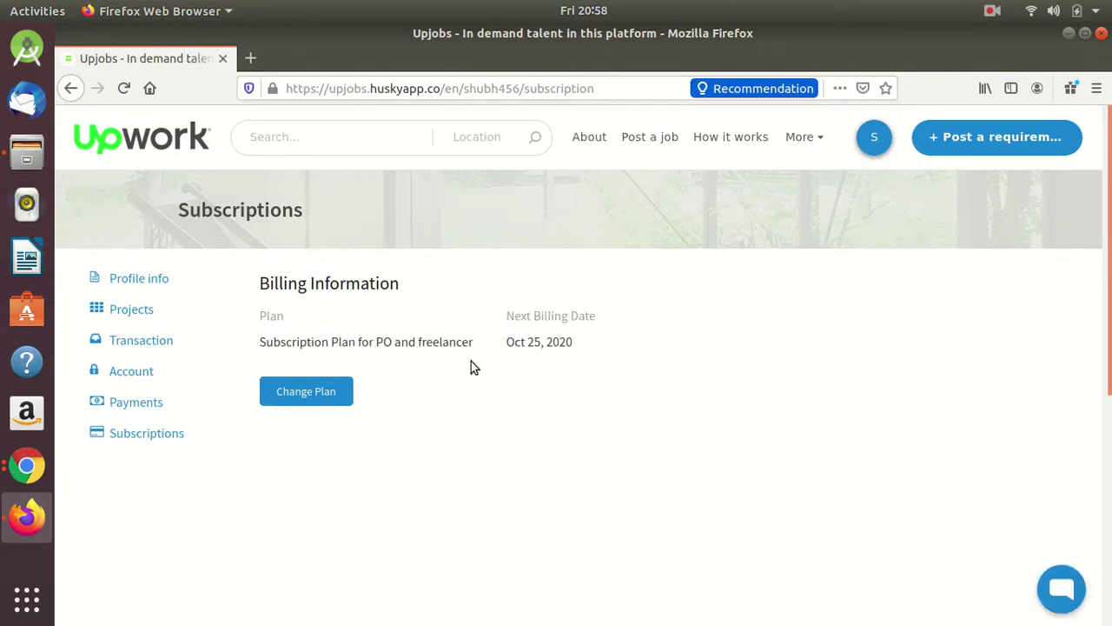
pyautogui.moveTo(504, 343); pyautogui.dragTo(577, 343)
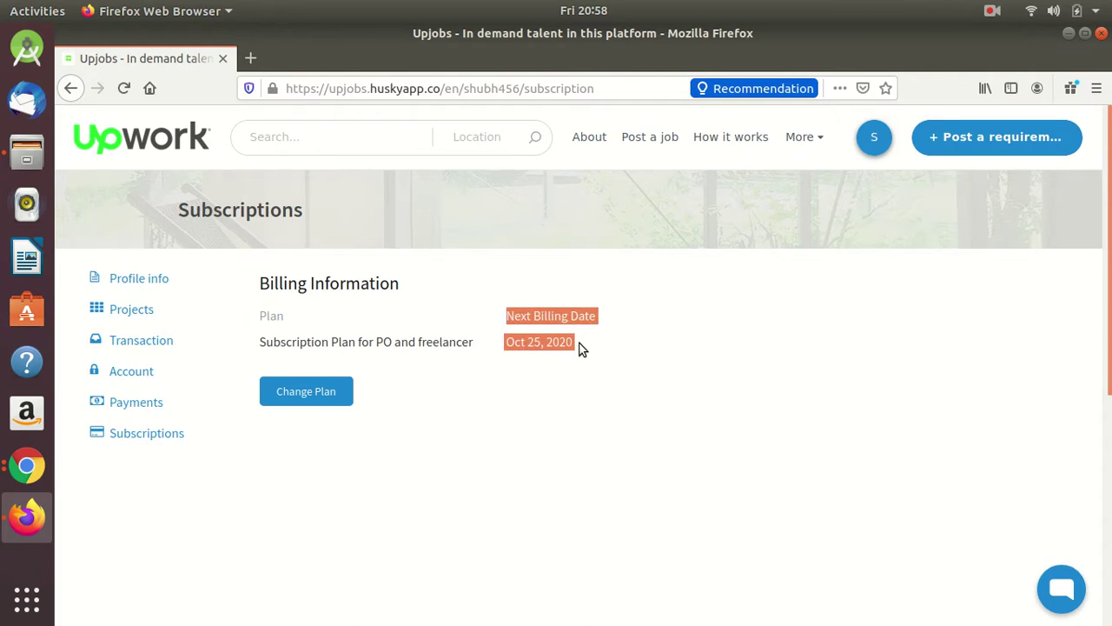
pyautogui.click(548, 392)
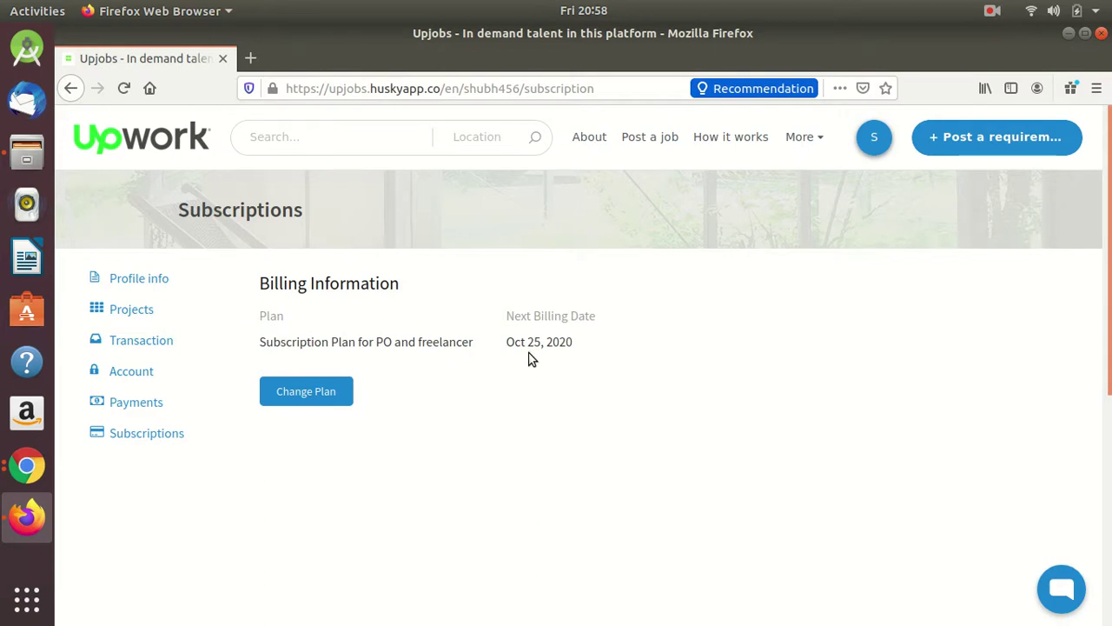
# - Start a new requirement in the Writing category, Content Writing subcategory, as a project without online payment
pyautogui.click(980, 141)
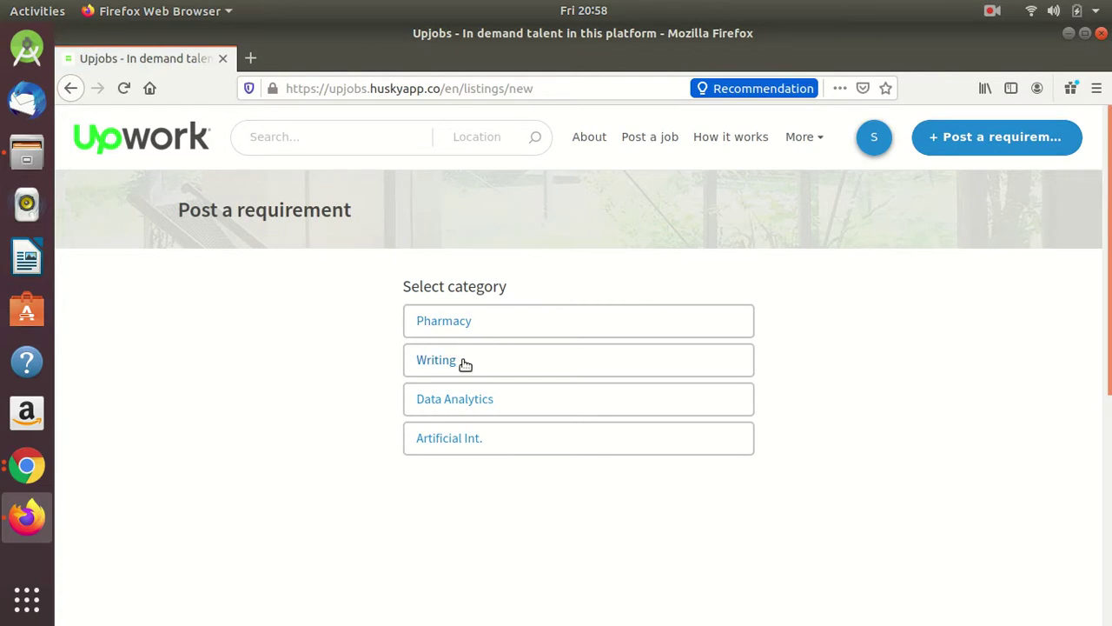
pyautogui.click(463, 364)
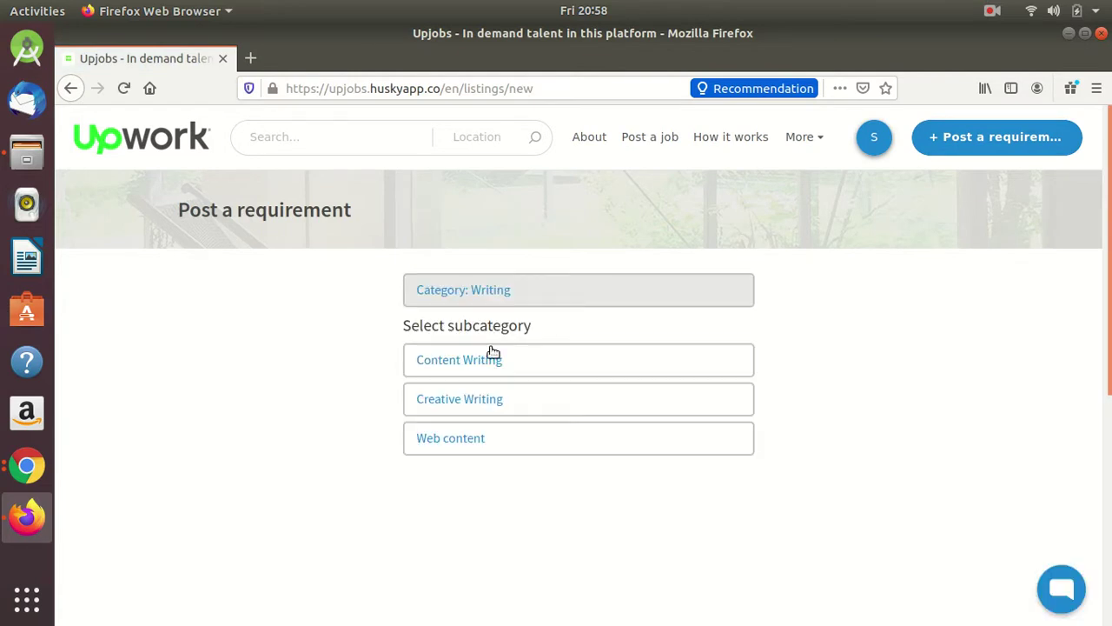
pyautogui.click(489, 360)
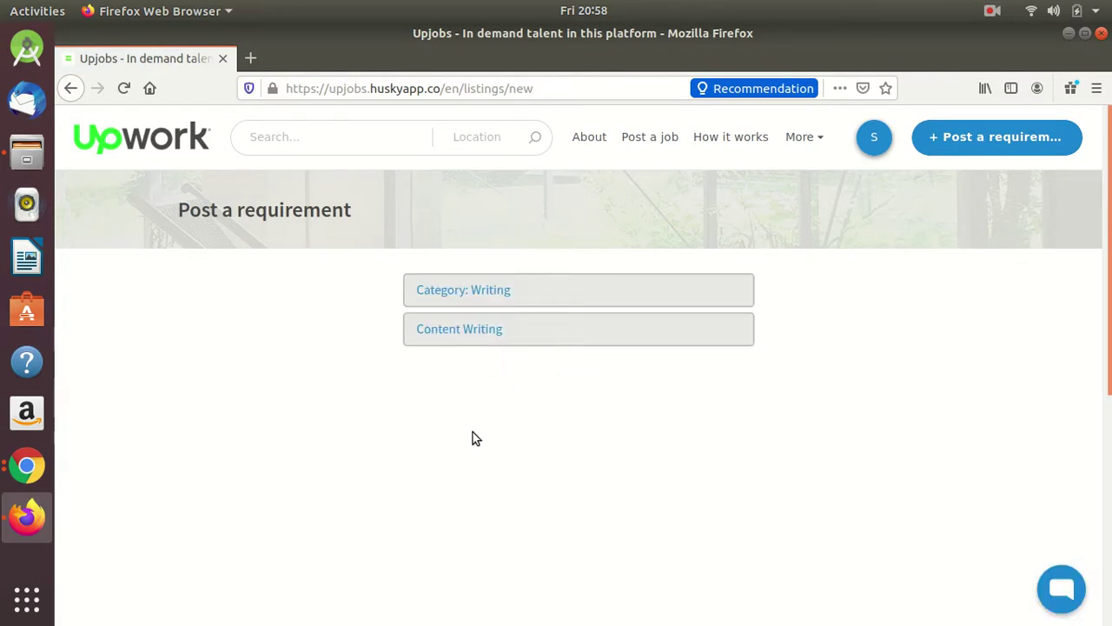
pyautogui.click(485, 400)
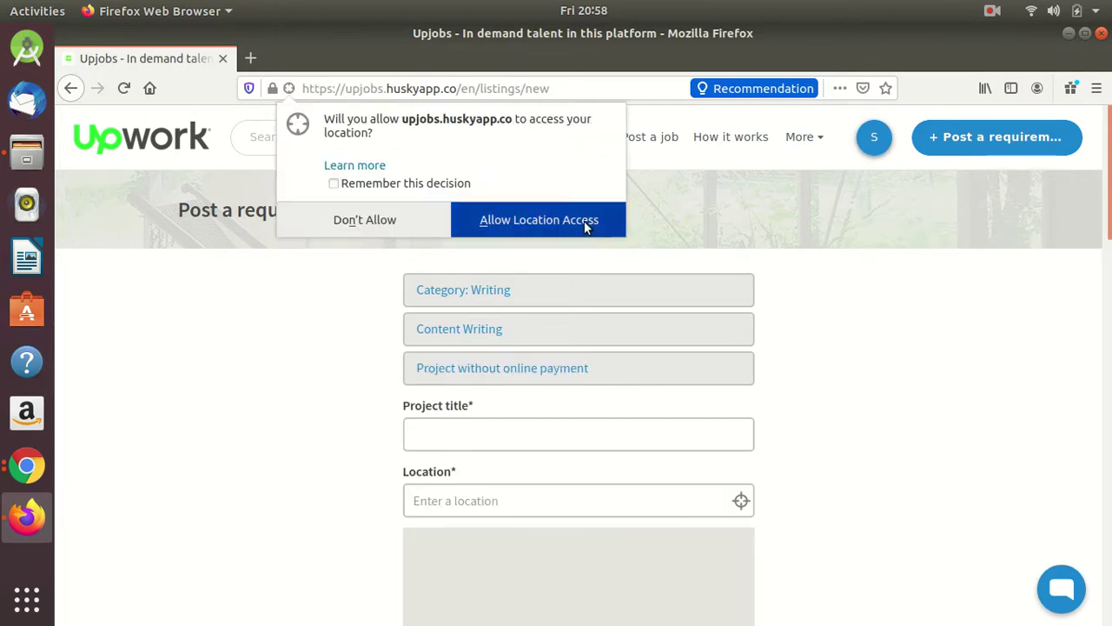
# - Allow location access, title the project "Need conetent writer" and set its location to the CDCL Building in Chandigarh
pyautogui.click(588, 226)
pyautogui.click(467, 438)
pyautogui.write('Ne')
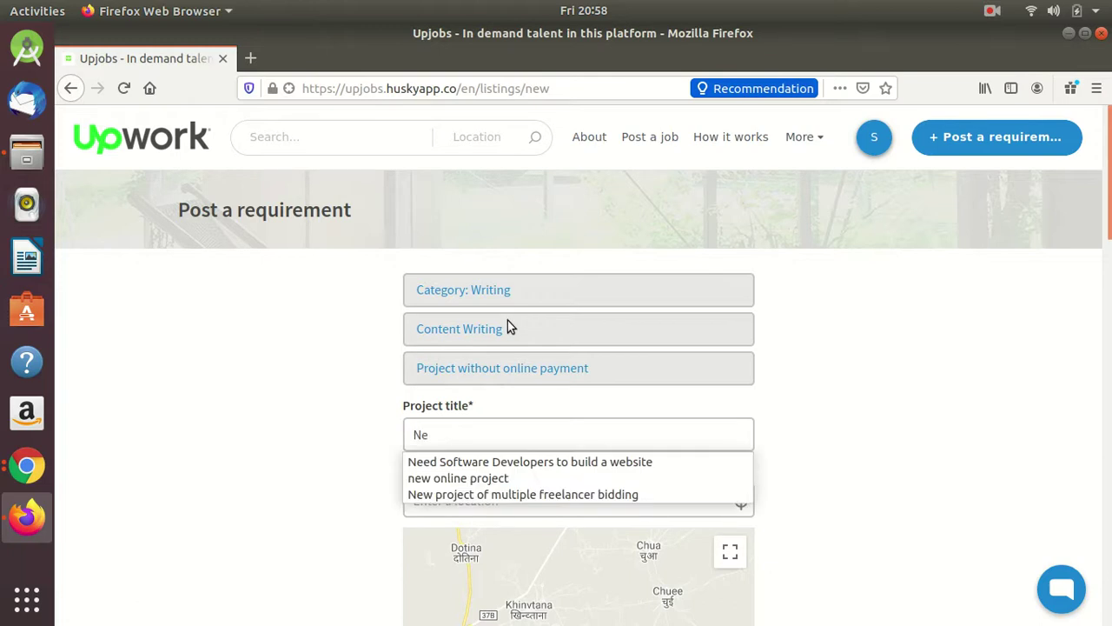
pyautogui.write('ed conet')
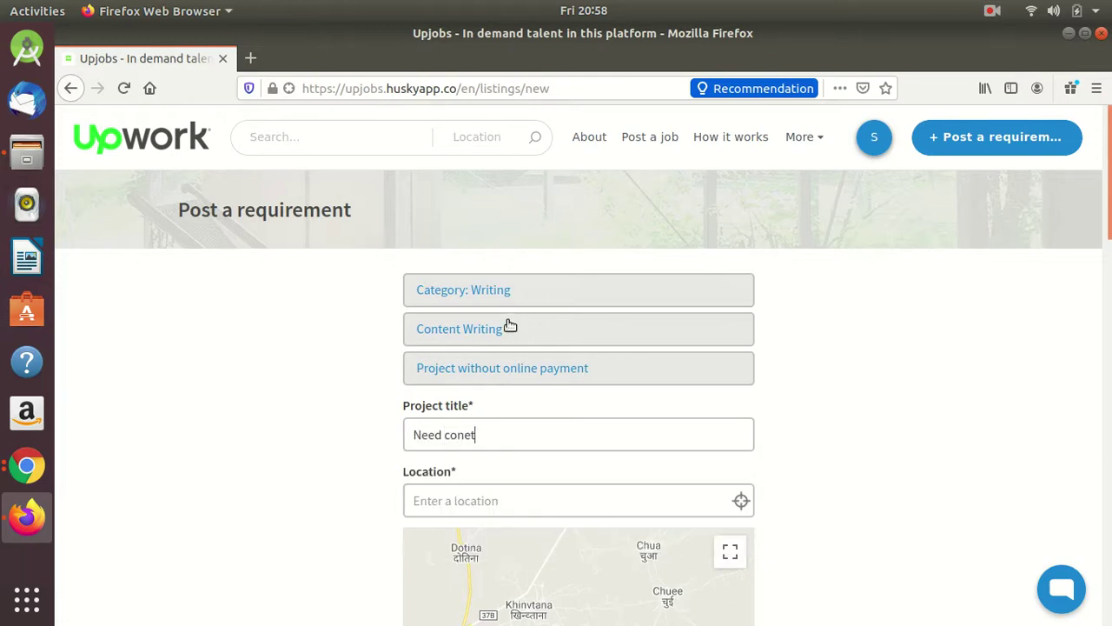
pyautogui.write('evt writer')
pyautogui.press('Tab')
pyautogui.write('cdcl')
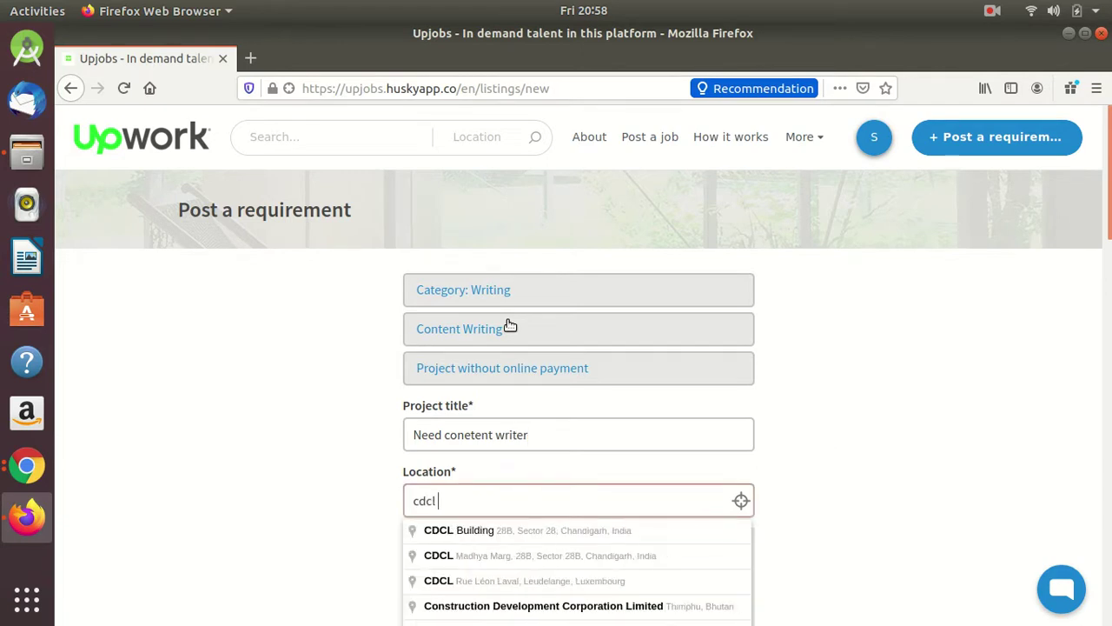
pyautogui.click(501, 532)
# - Enter "Test" as the detailed description and set the required experience level to l1
pyautogui.scroll(-5, 520, 497)
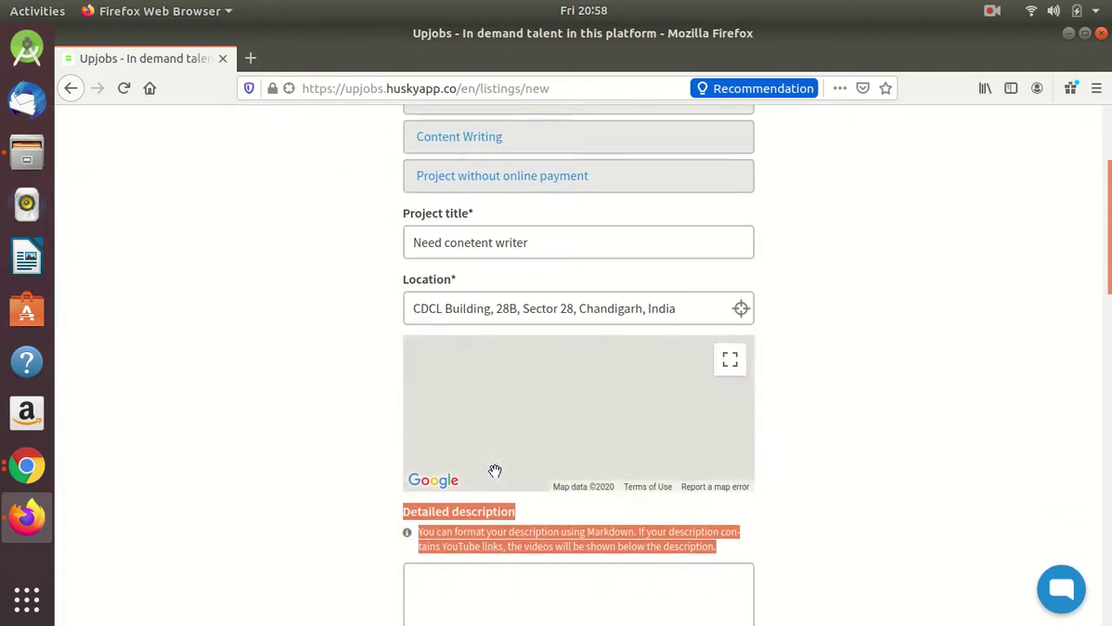
pyautogui.click(497, 577)
pyautogui.write('Test')
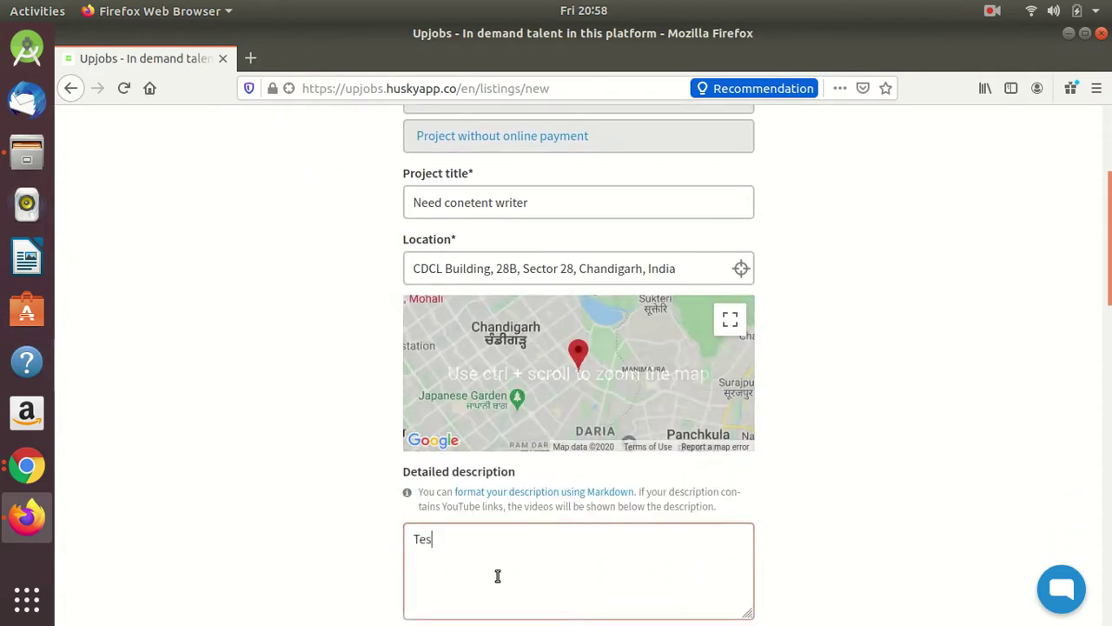
pyautogui.scroll(-1, 500, 581)
pyautogui.press('Down')
pyautogui.press('Tab')
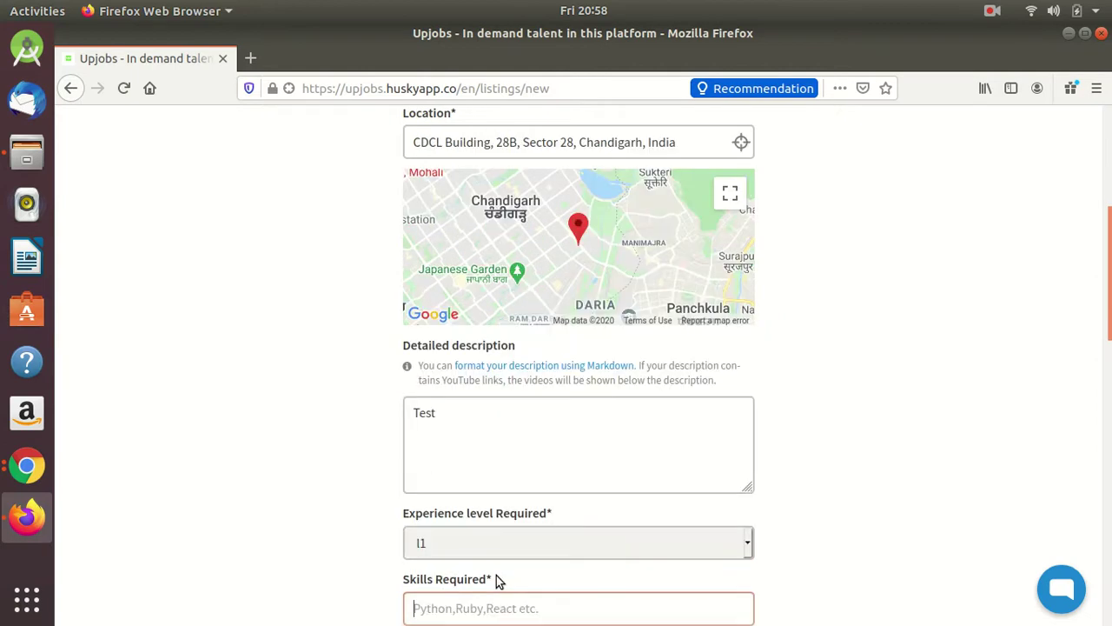
# - Enter "Content writing" as the required skill and allocate a budget of ₹25000
pyautogui.scroll(-3, 478, 569)
pyautogui.write('Content writi')
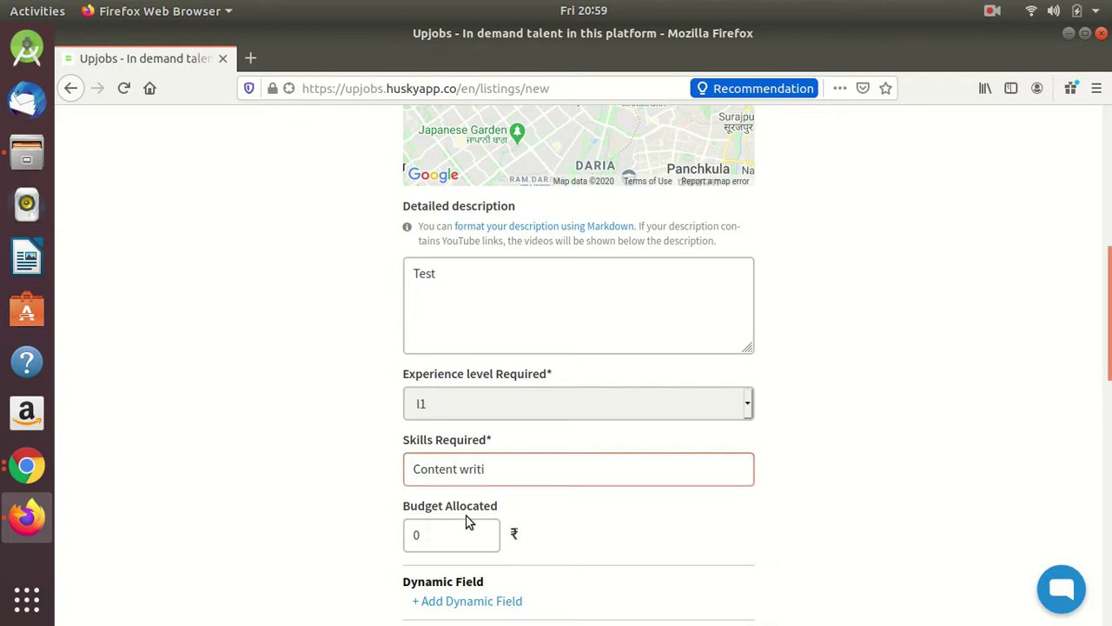
pyautogui.press('Tab')
pyautogui.write('25000')
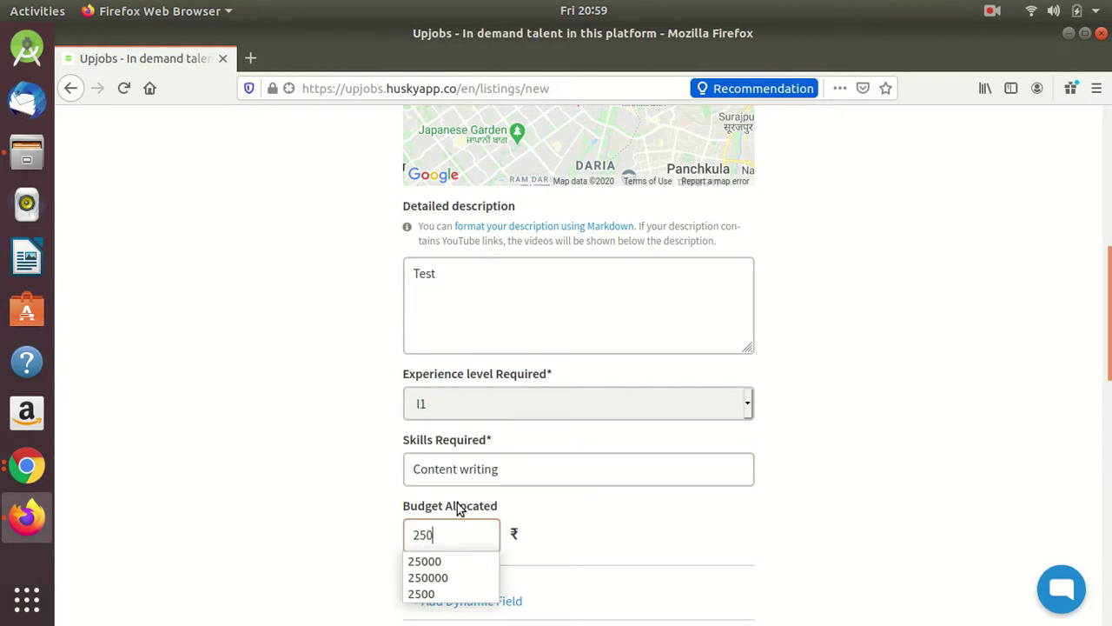
# - Apply the Data Analytics project template to the requirement
pyautogui.scroll(-5, 457, 508)
pyautogui.scroll(-1, 478, 519)
pyautogui.click(512, 552)
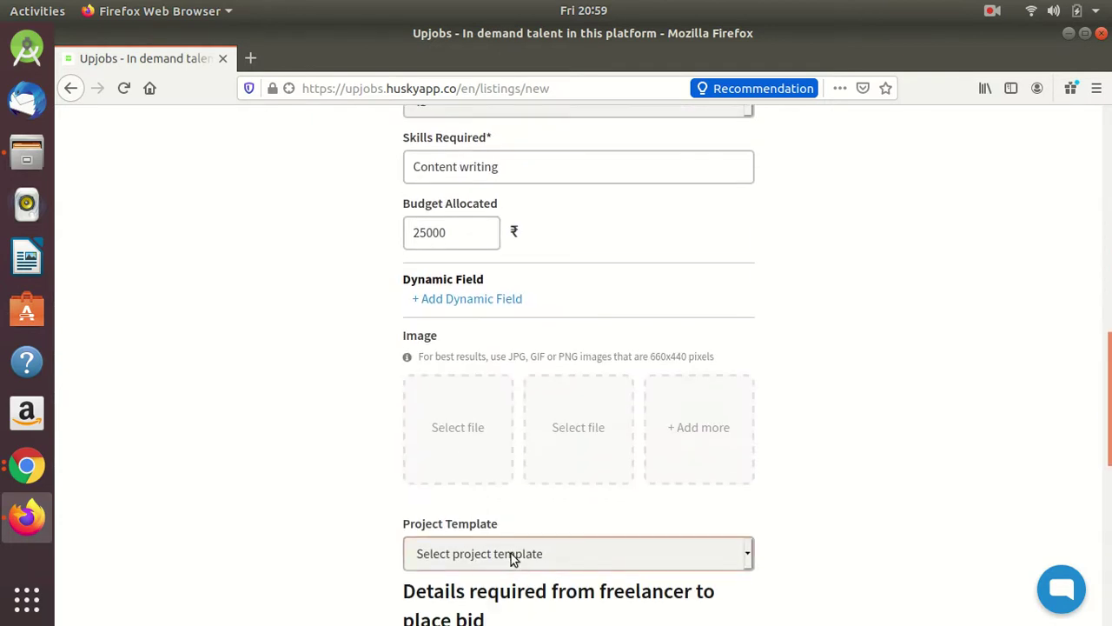
pyautogui.click(467, 457)
pyautogui.scroll(-5, 480, 489)
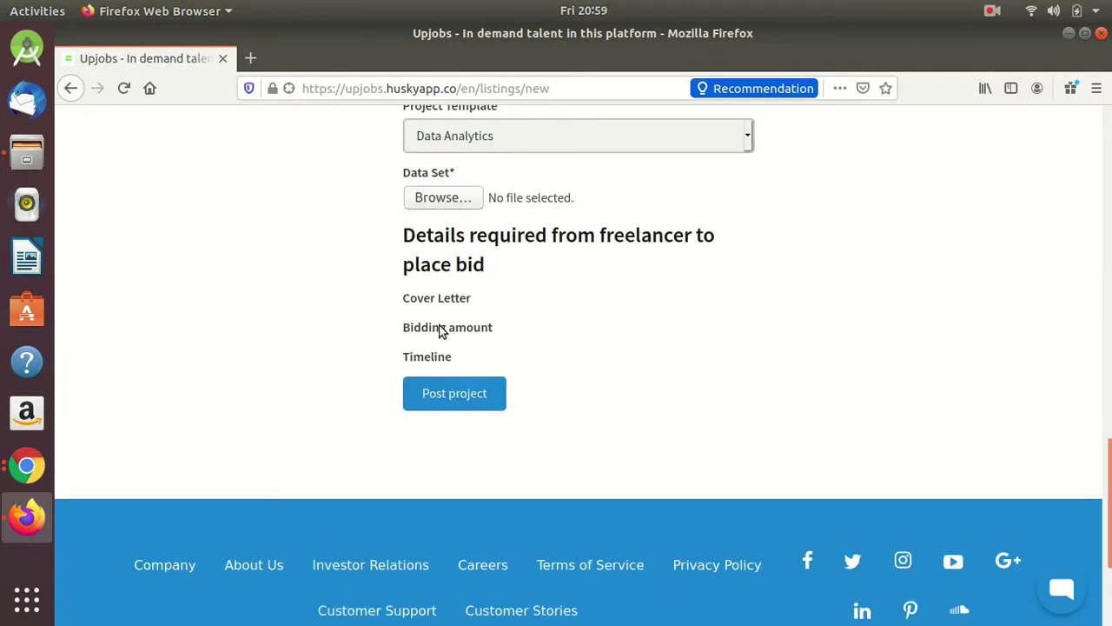
# - Upload "tutor last .png" from the Pictures folder as the project's data set
pyautogui.click(443, 198)
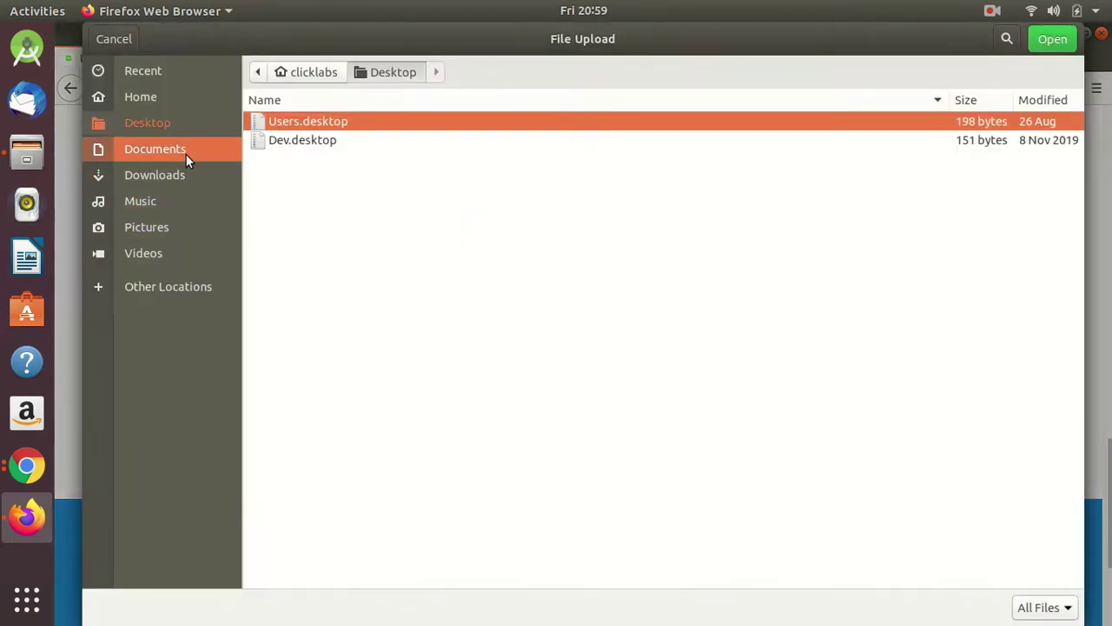
pyautogui.click(154, 149)
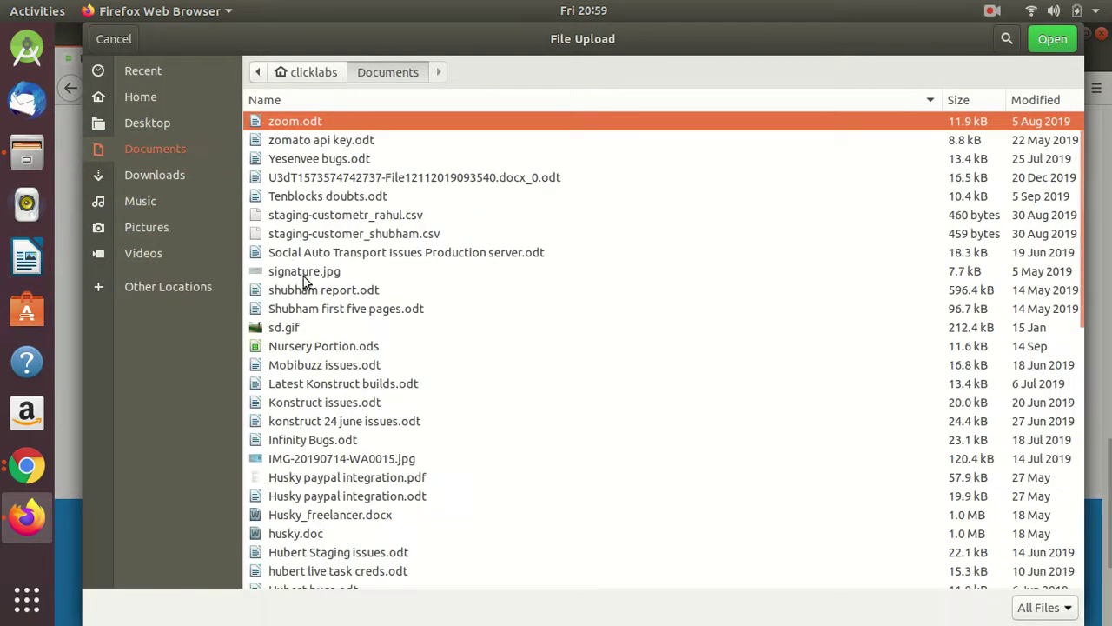
pyautogui.click(178, 222)
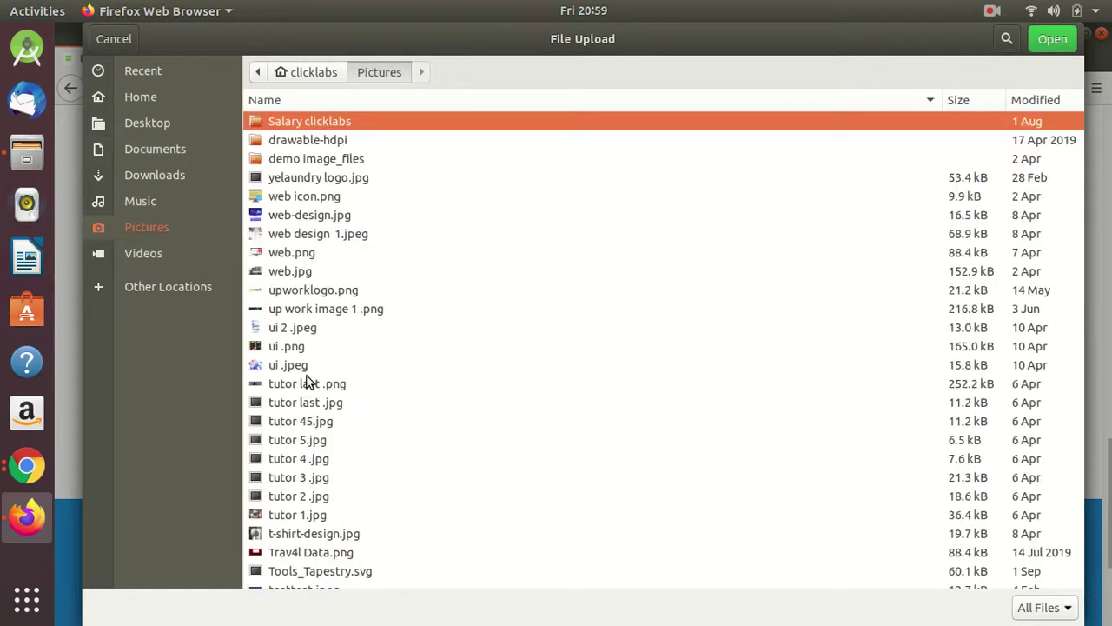
pyautogui.doubleClick(306, 383)
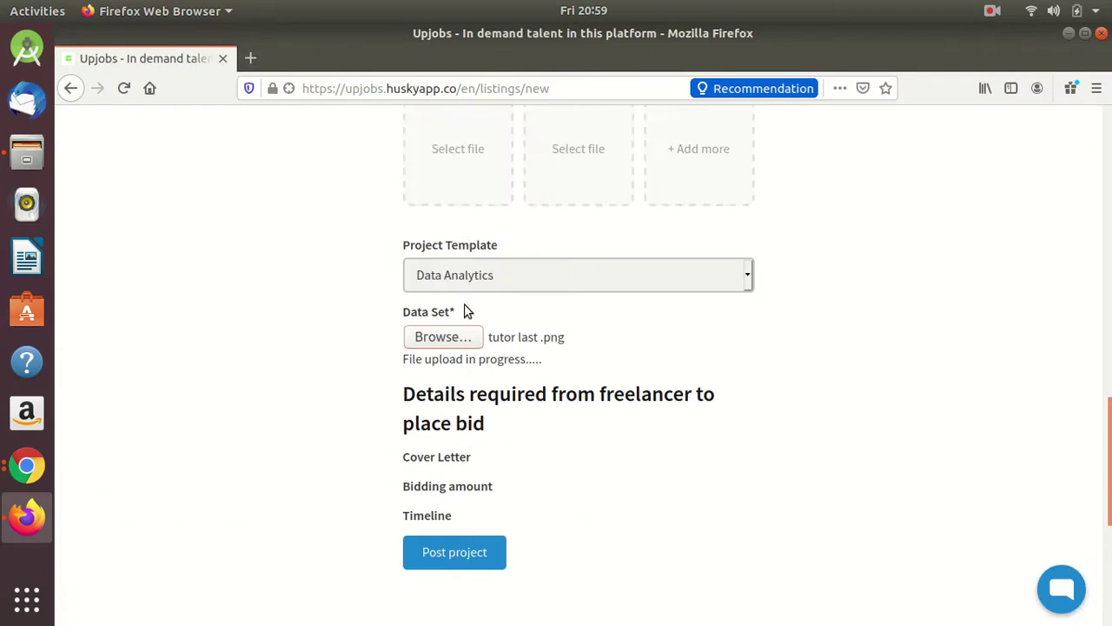
# - Try to post the project, and return to the project owner's Subscriptions page
pyautogui.click(440, 533)
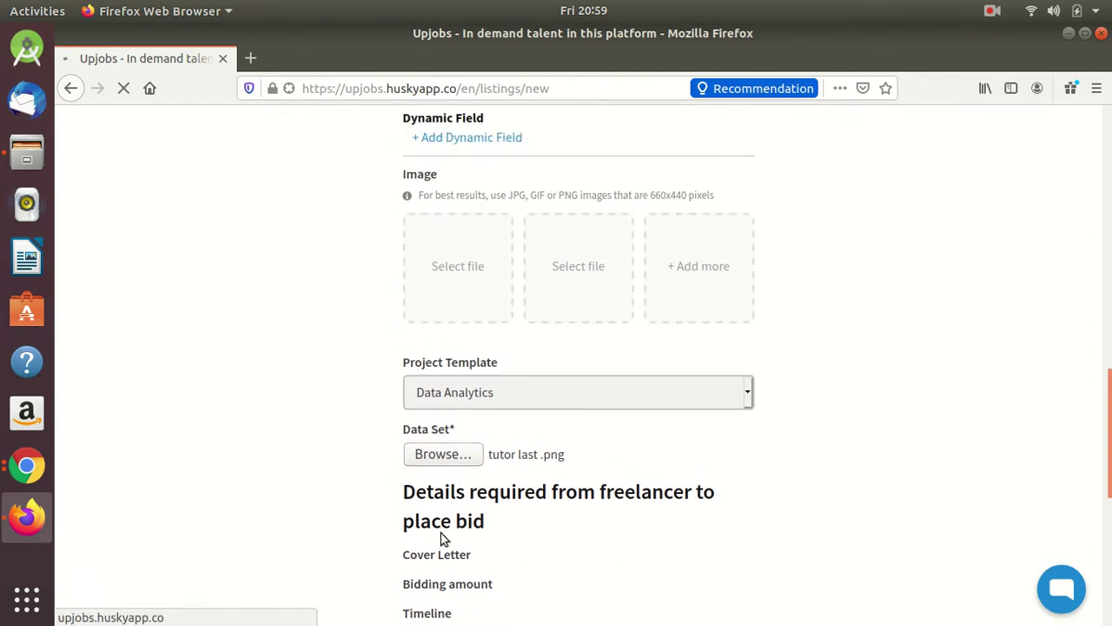
pyautogui.scroll(3, 534, 271)
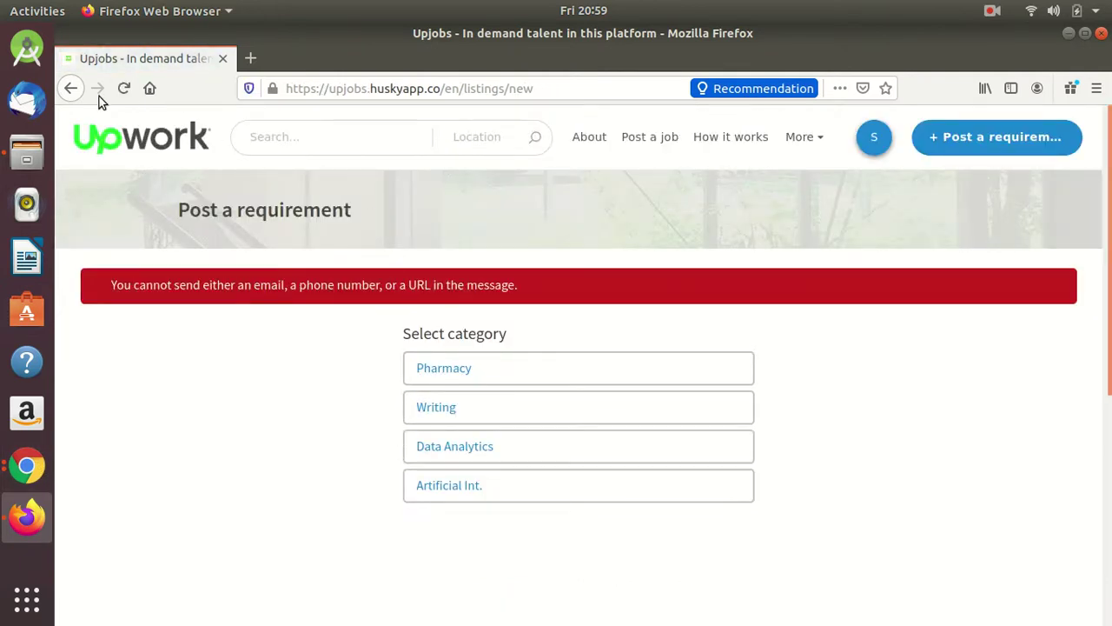
pyautogui.click(71, 89)
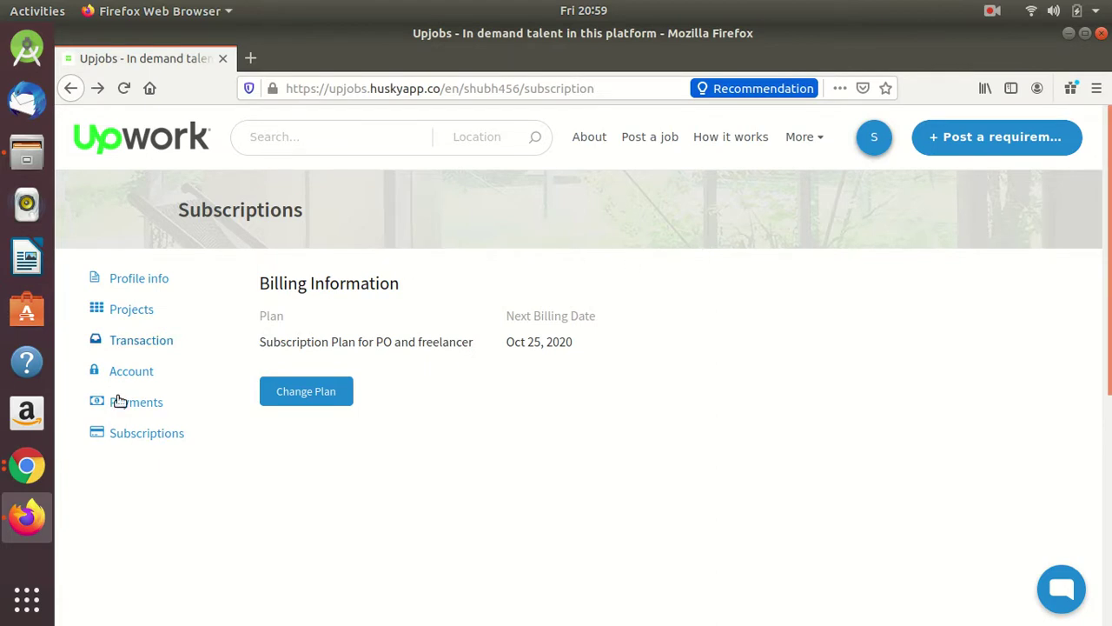
# - Start a new requirement and post the Pharmacy project with the Content writing skill and a ₹25000 budget
pyautogui.click(34, 461)
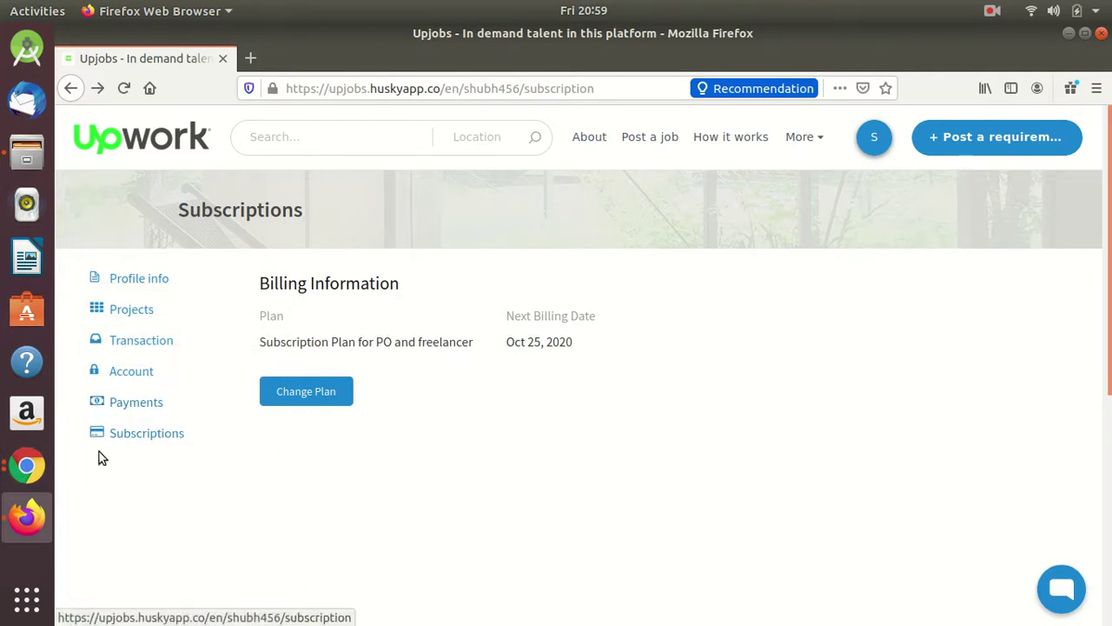
pyautogui.click(973, 136)
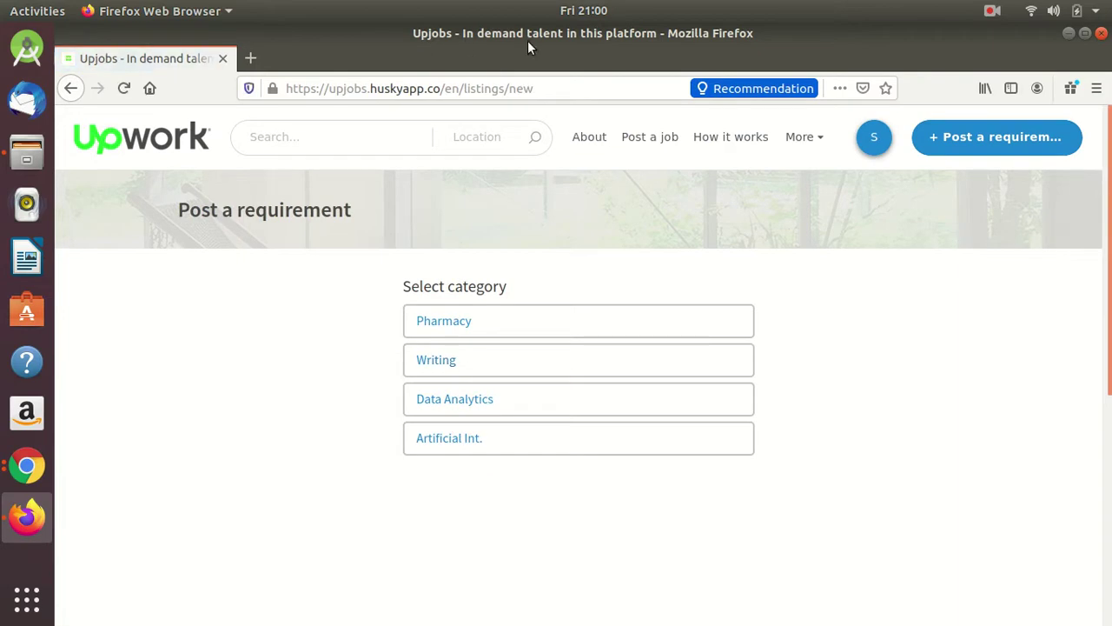
pyautogui.click(991, 11)
pyautogui.click(983, 83)
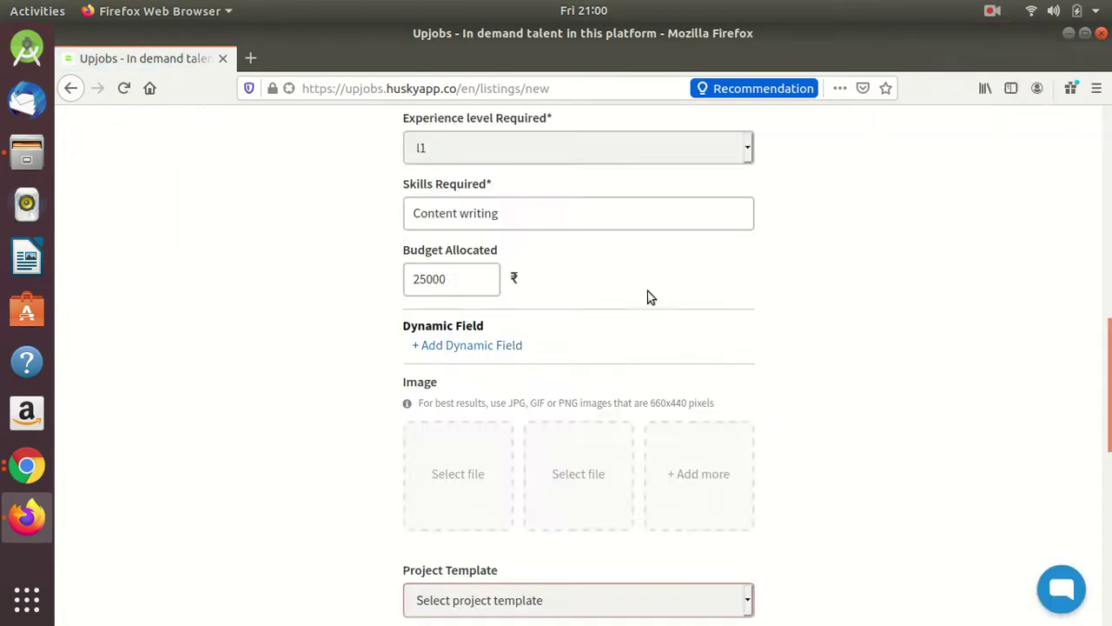
pyautogui.scroll(-4, 585, 351)
pyautogui.scroll(-1, 585, 351)
pyautogui.click(455, 424)
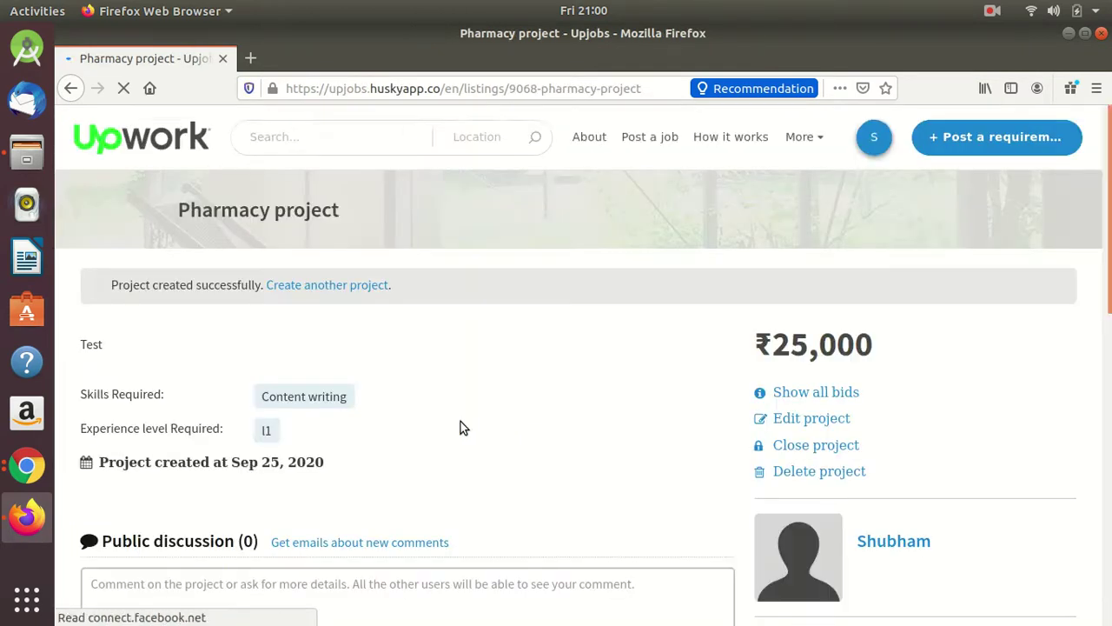
pyautogui.scroll(-2, 459, 421)
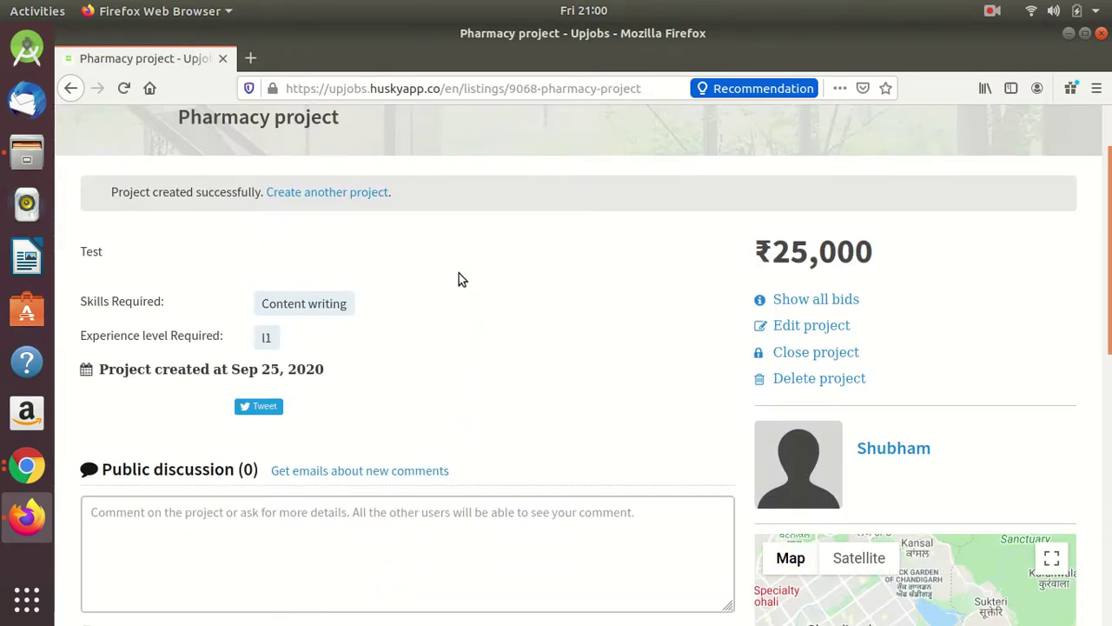
# - Switch to the freelancer's incognito Chrome window and load the project listings at upjobs.huskyapp.co/s
pyautogui.click(27, 466)
pyautogui.click(199, 490)
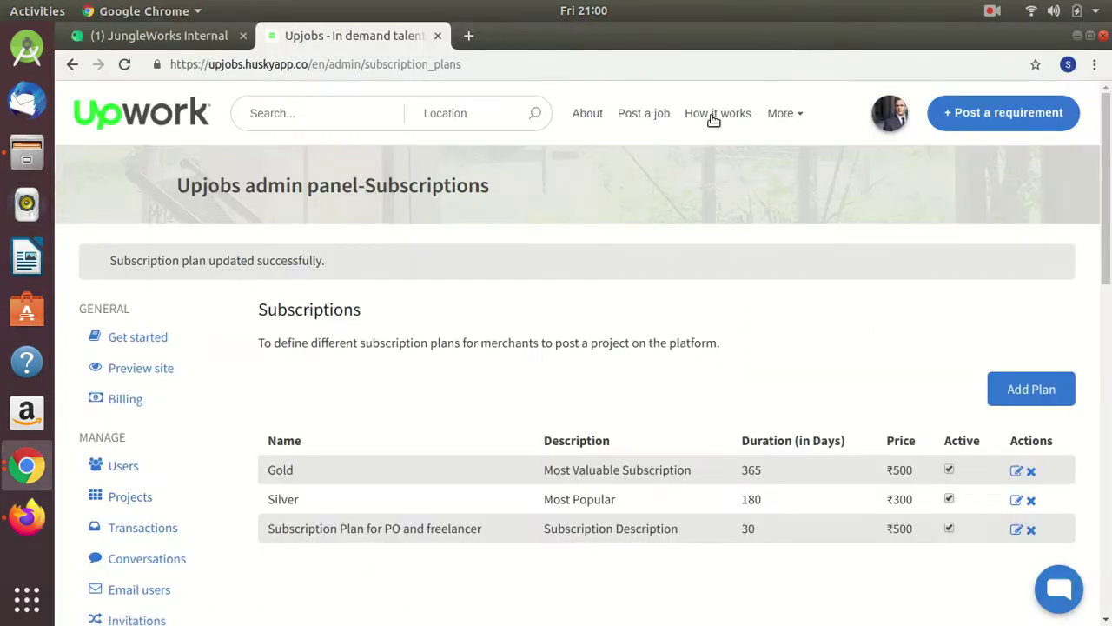
pyautogui.click(27, 466)
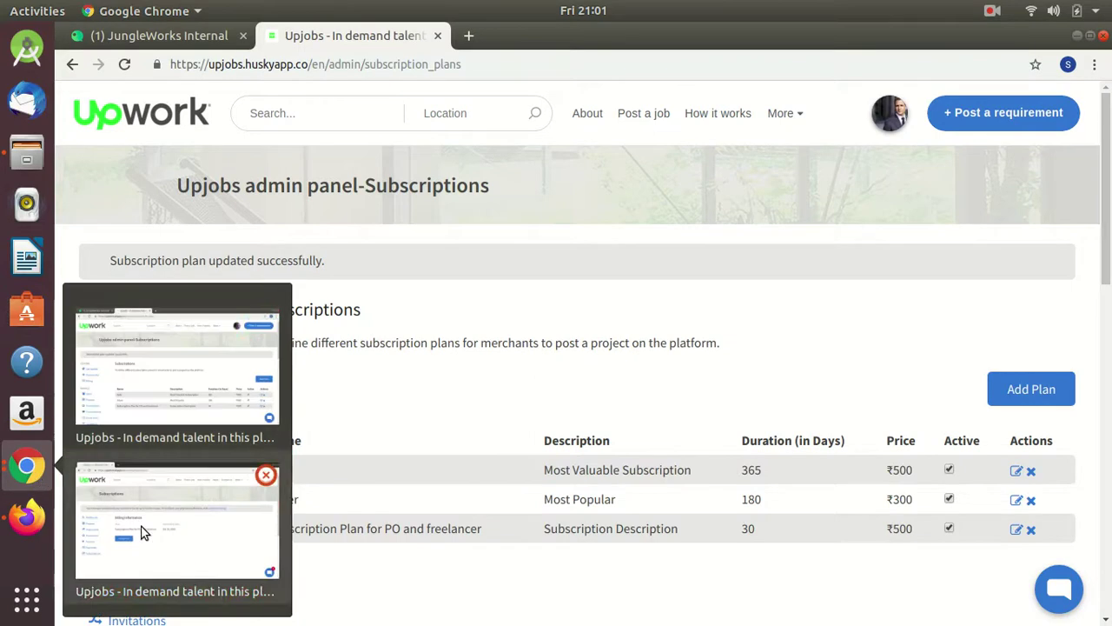
pyautogui.click(104, 507)
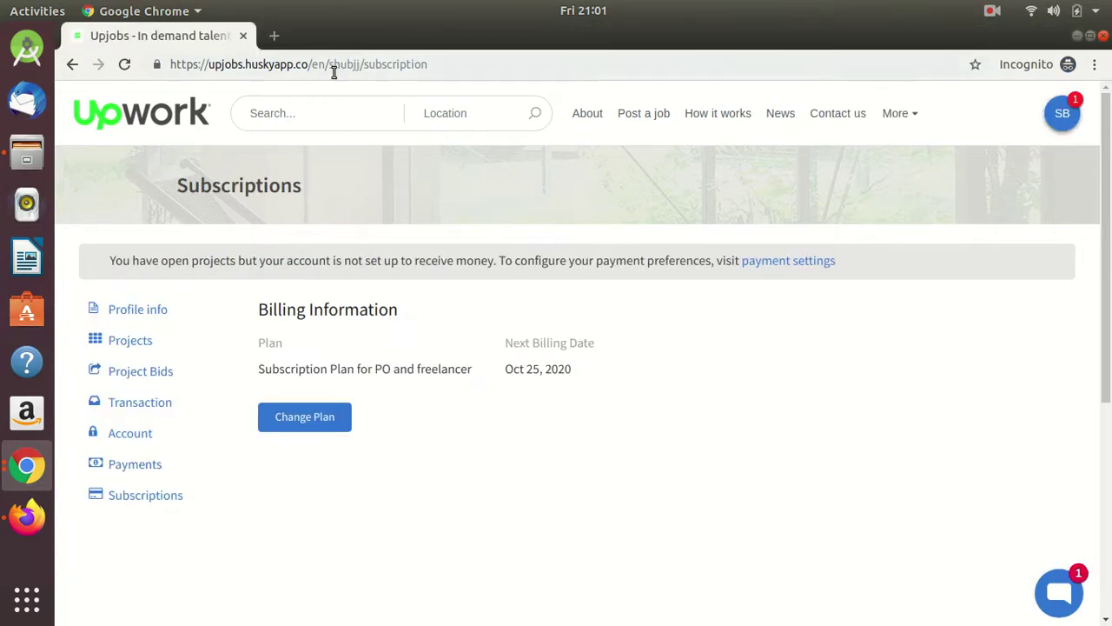
pyautogui.moveTo(310, 65); pyautogui.dragTo(448, 59)
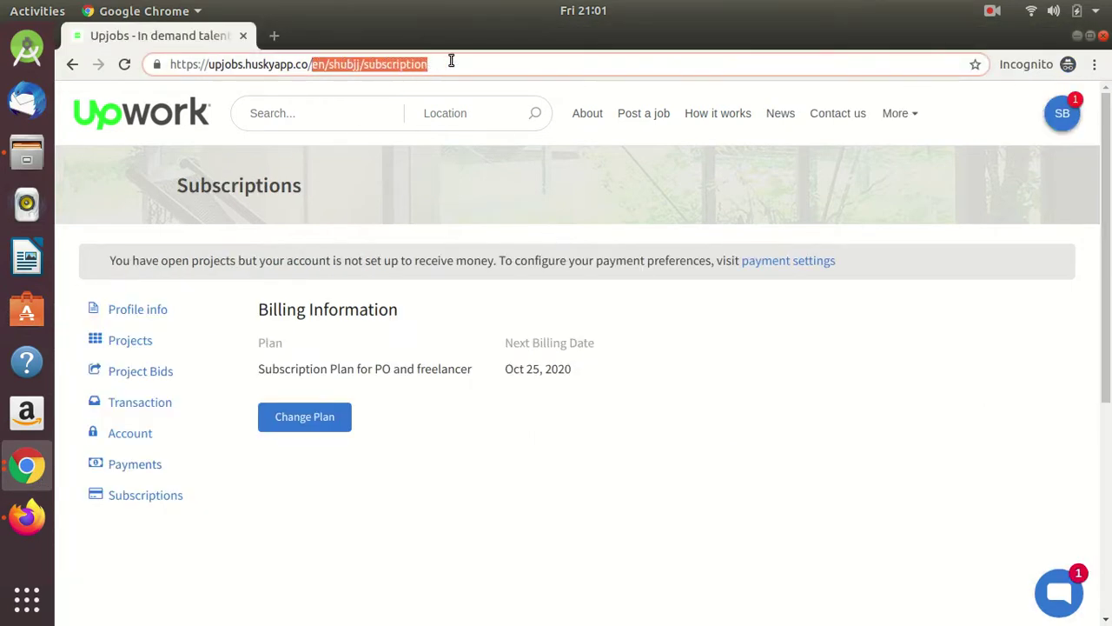
pyautogui.write('s')
pyautogui.press('Return')
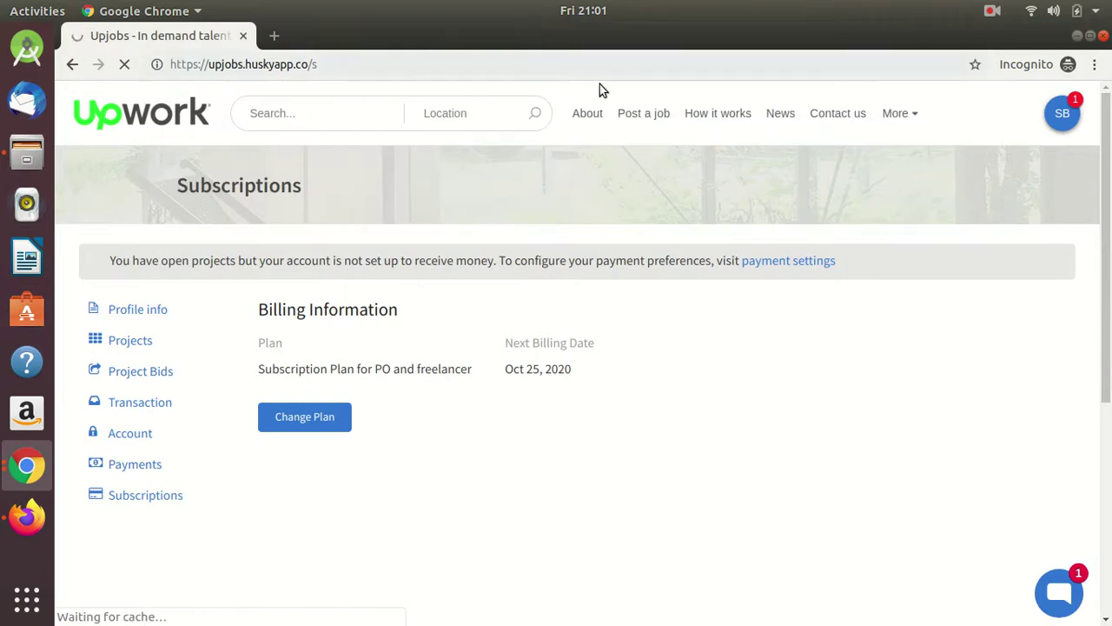
# - Open the Pharmacy project from the listings and start sending a quotation for it
pyautogui.click(991, 14)
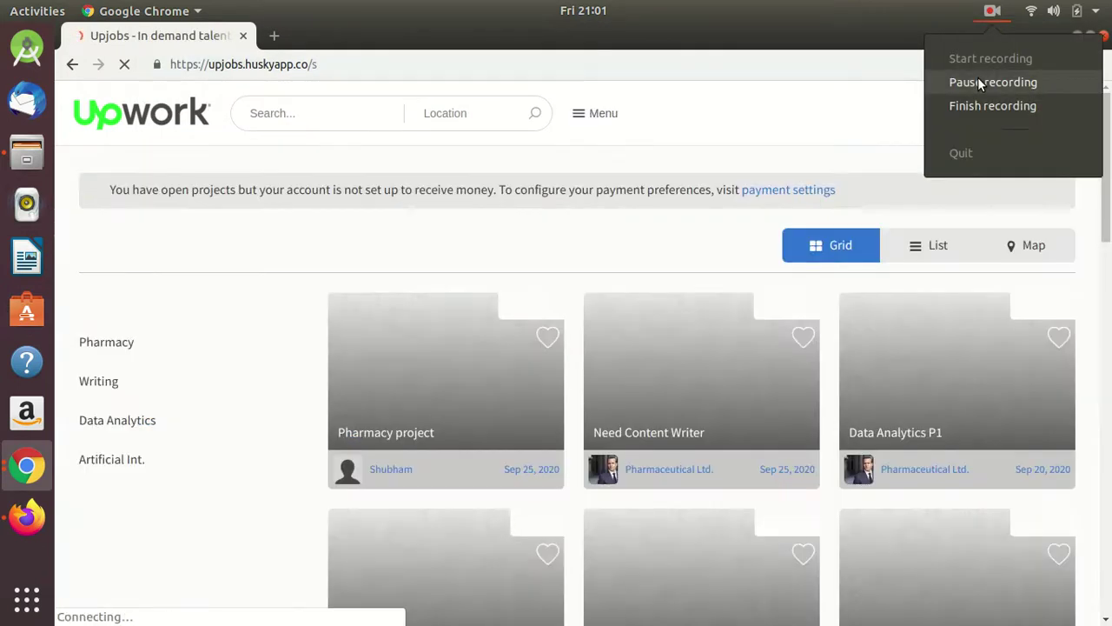
pyautogui.click(425, 405)
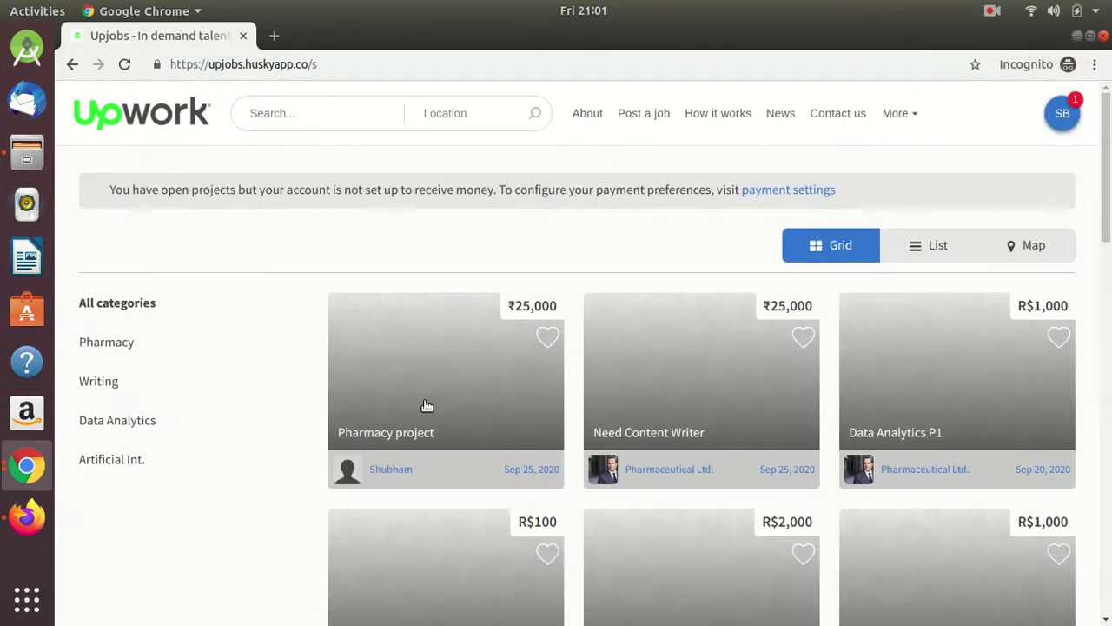
pyautogui.click(428, 405)
pyautogui.click(991, 12)
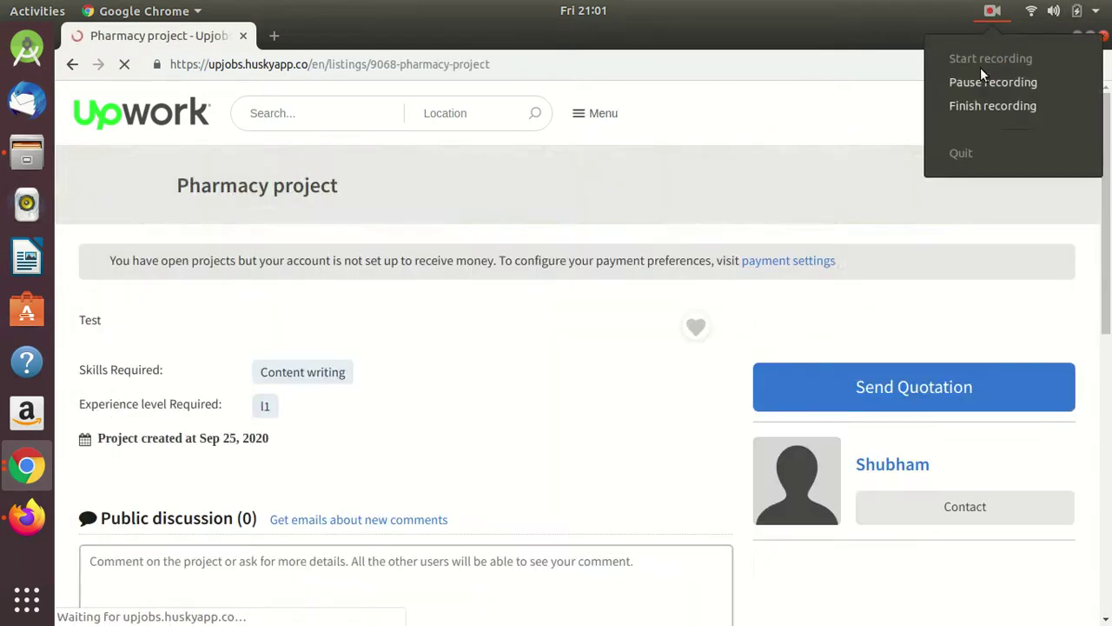
pyautogui.click(856, 387)
pyautogui.click(856, 386)
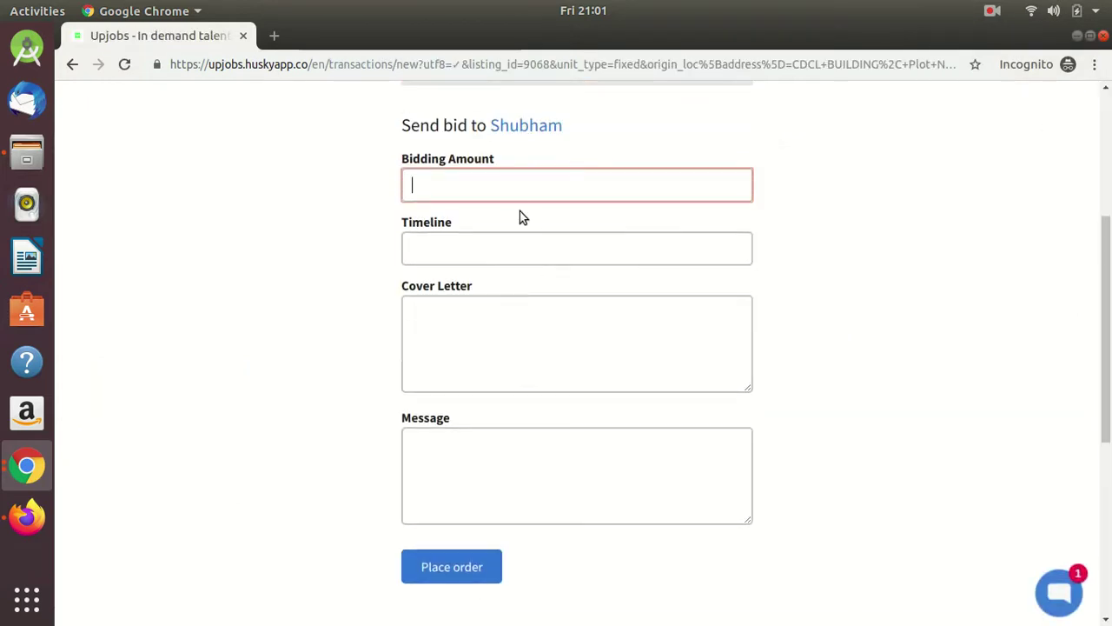
# - Place a bid of 24000 with the timeline "3 months", cover letter "test" and message "hello"
pyautogui.scroll(1, 518, 198)
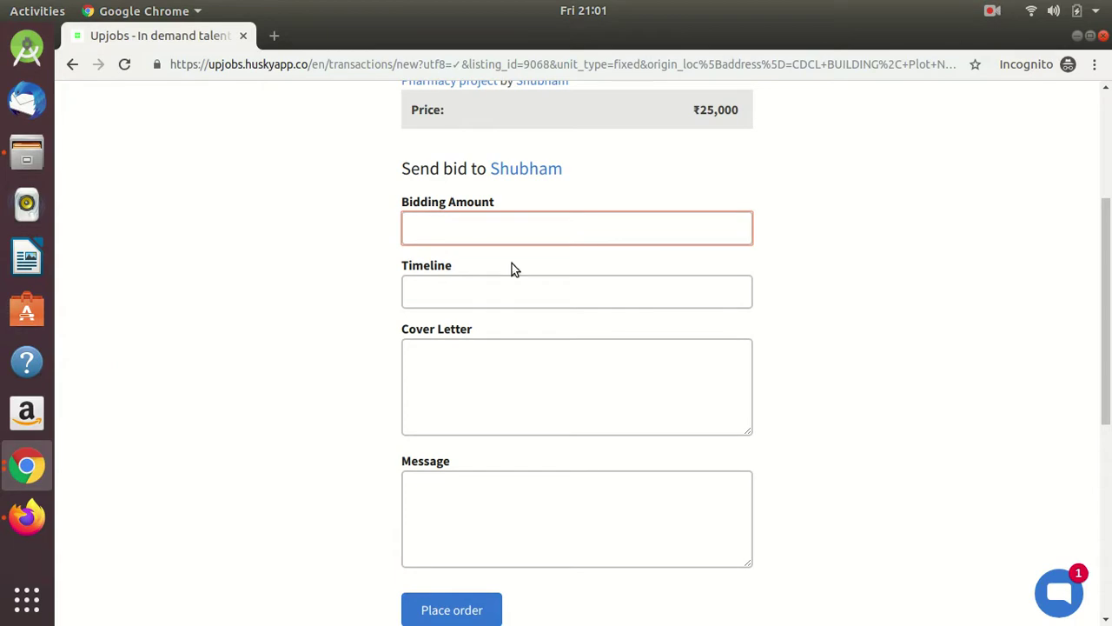
pyautogui.write('24000')
pyautogui.press('Tab')
pyautogui.write('3 months')
pyautogui.press('Tab')
pyautogui.write('test')
pyautogui.press('Tab')
pyautogui.write('hel')
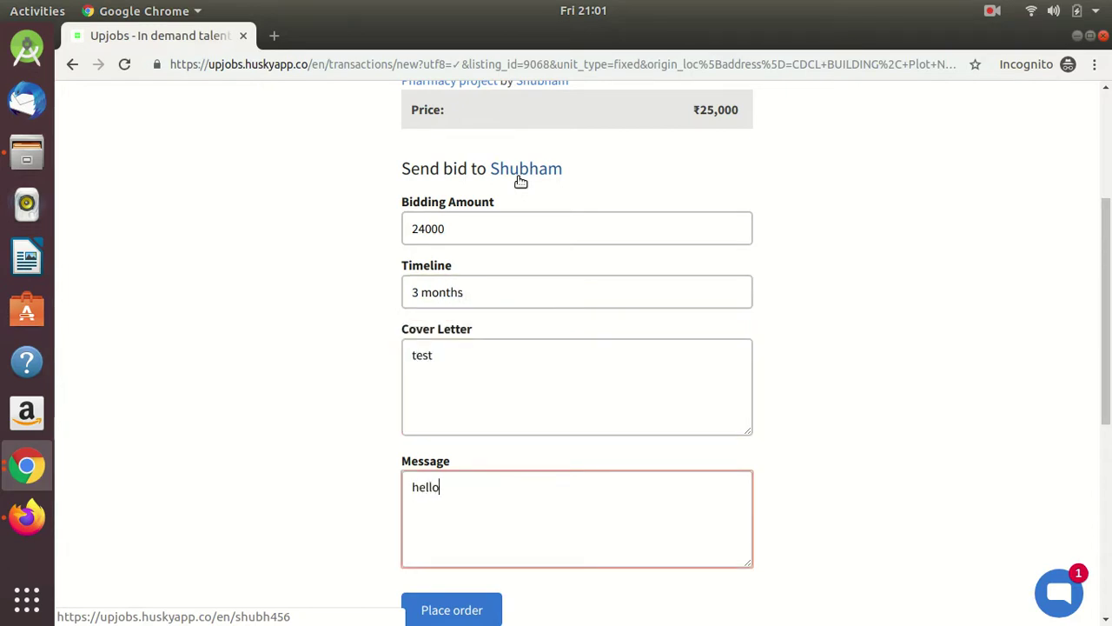
pyautogui.click(456, 600)
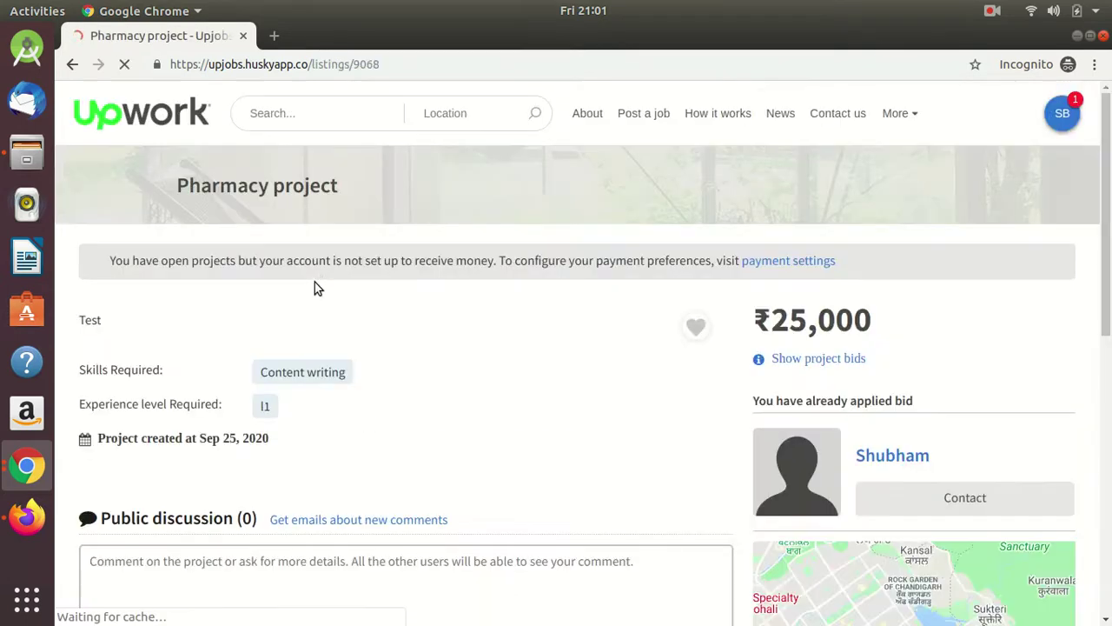
# - Switch to the admin Chrome window to view the list of subscription plans
pyautogui.click(26, 466)
pyautogui.click(156, 499)
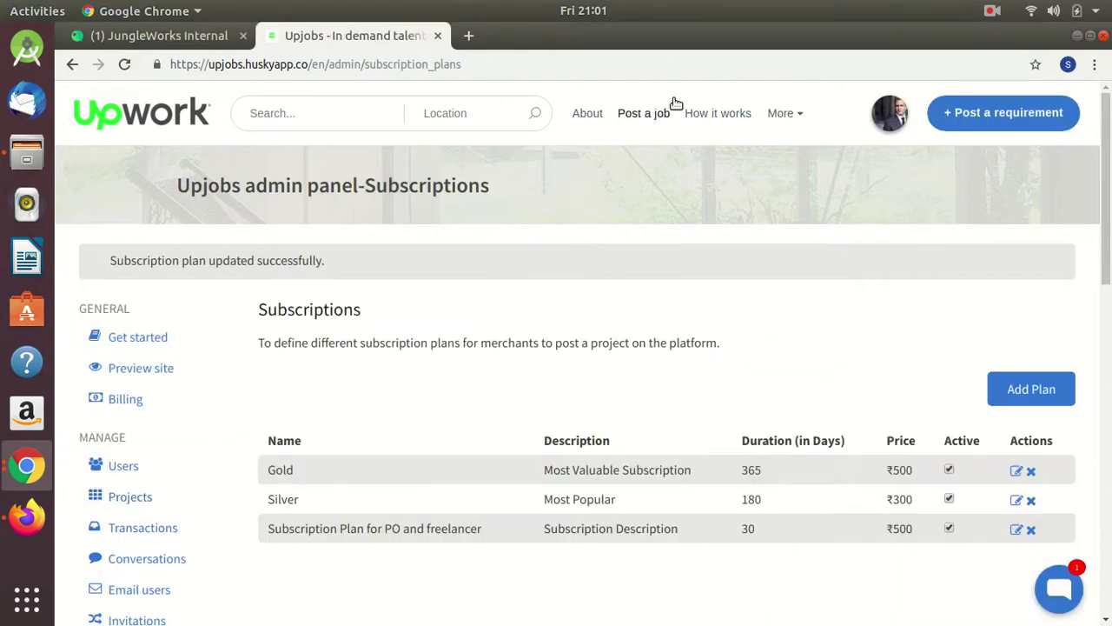
pyautogui.click(993, 10)
pyautogui.click(987, 80)
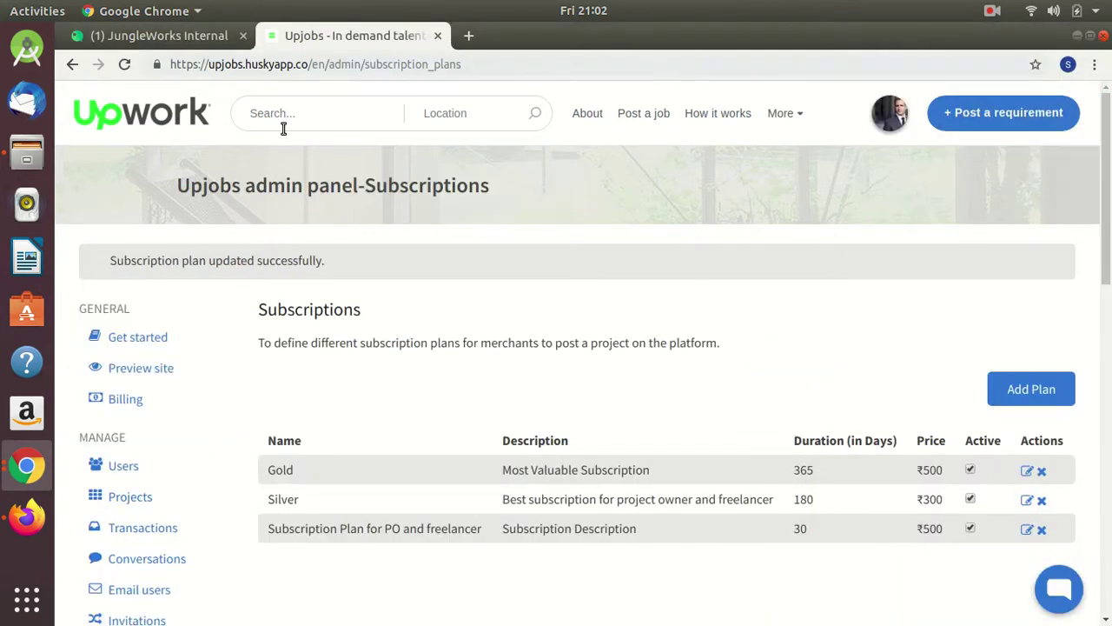
# - Return to the freelancer's incognito window and check the current plan on the account's Subscriptions page
pyautogui.click(26, 466)
pyautogui.click(129, 489)
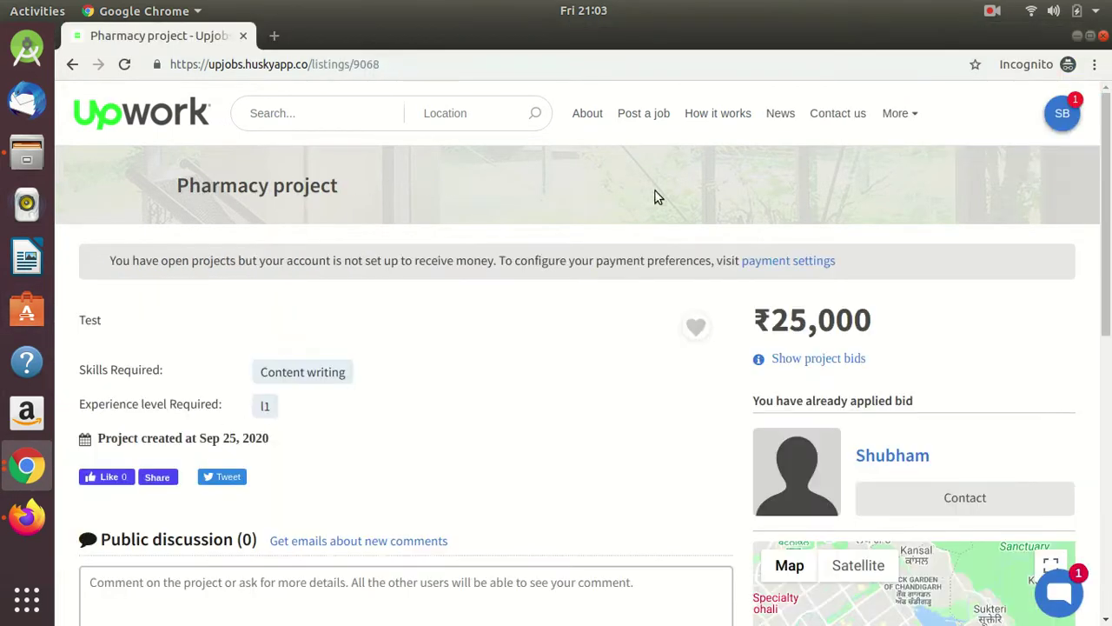
pyautogui.click(1051, 115)
pyautogui.click(1025, 196)
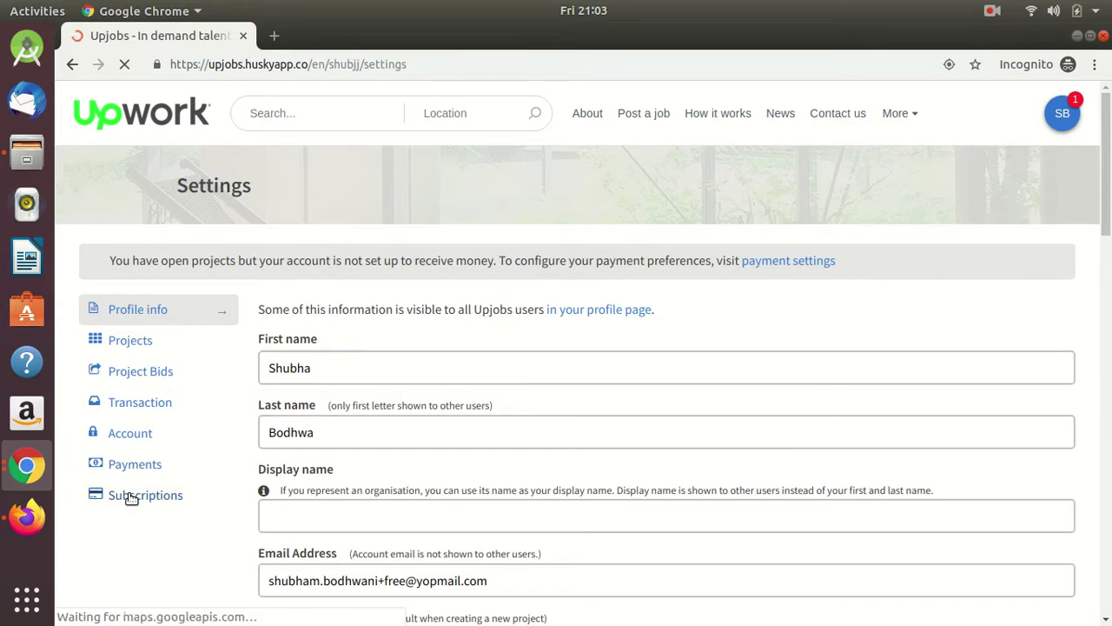
pyautogui.click(152, 492)
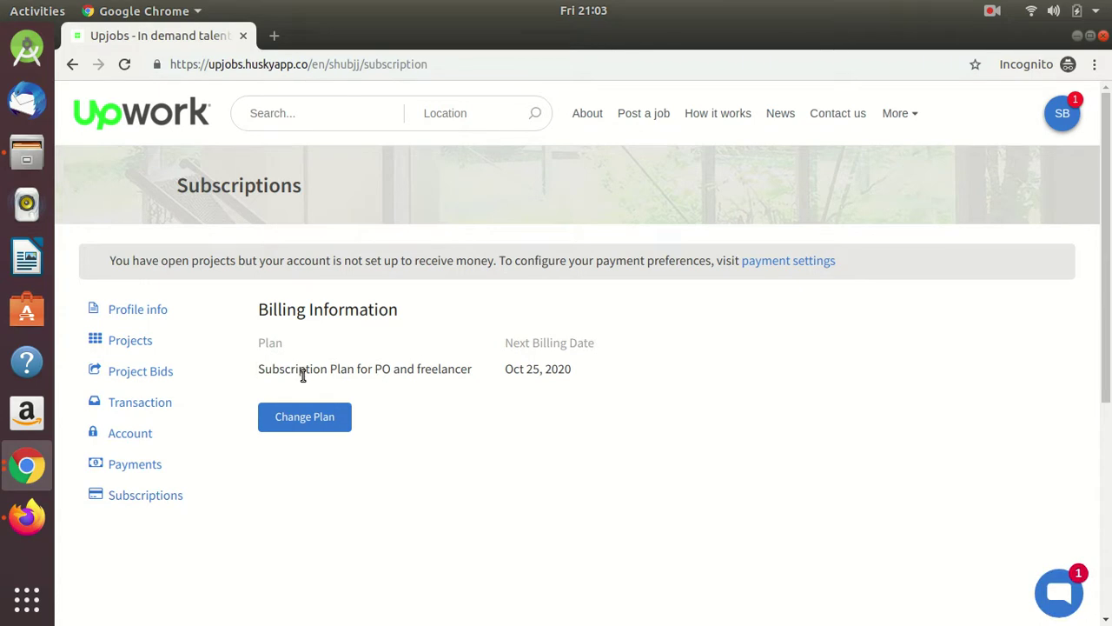
pyautogui.moveTo(254, 362); pyautogui.dragTo(470, 370)
pyautogui.click(476, 395)
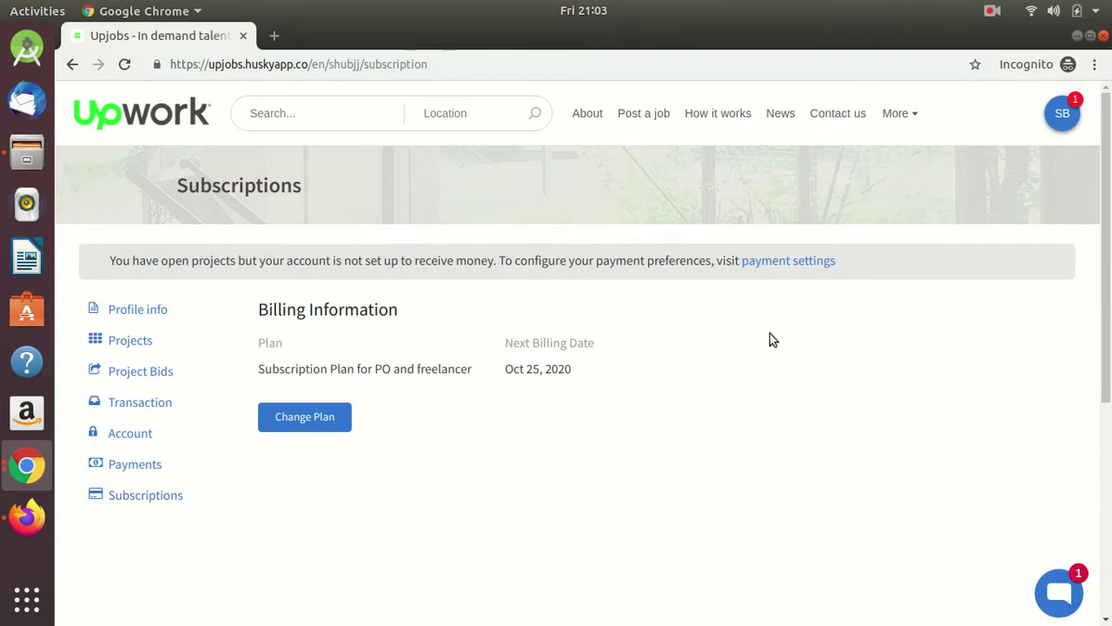